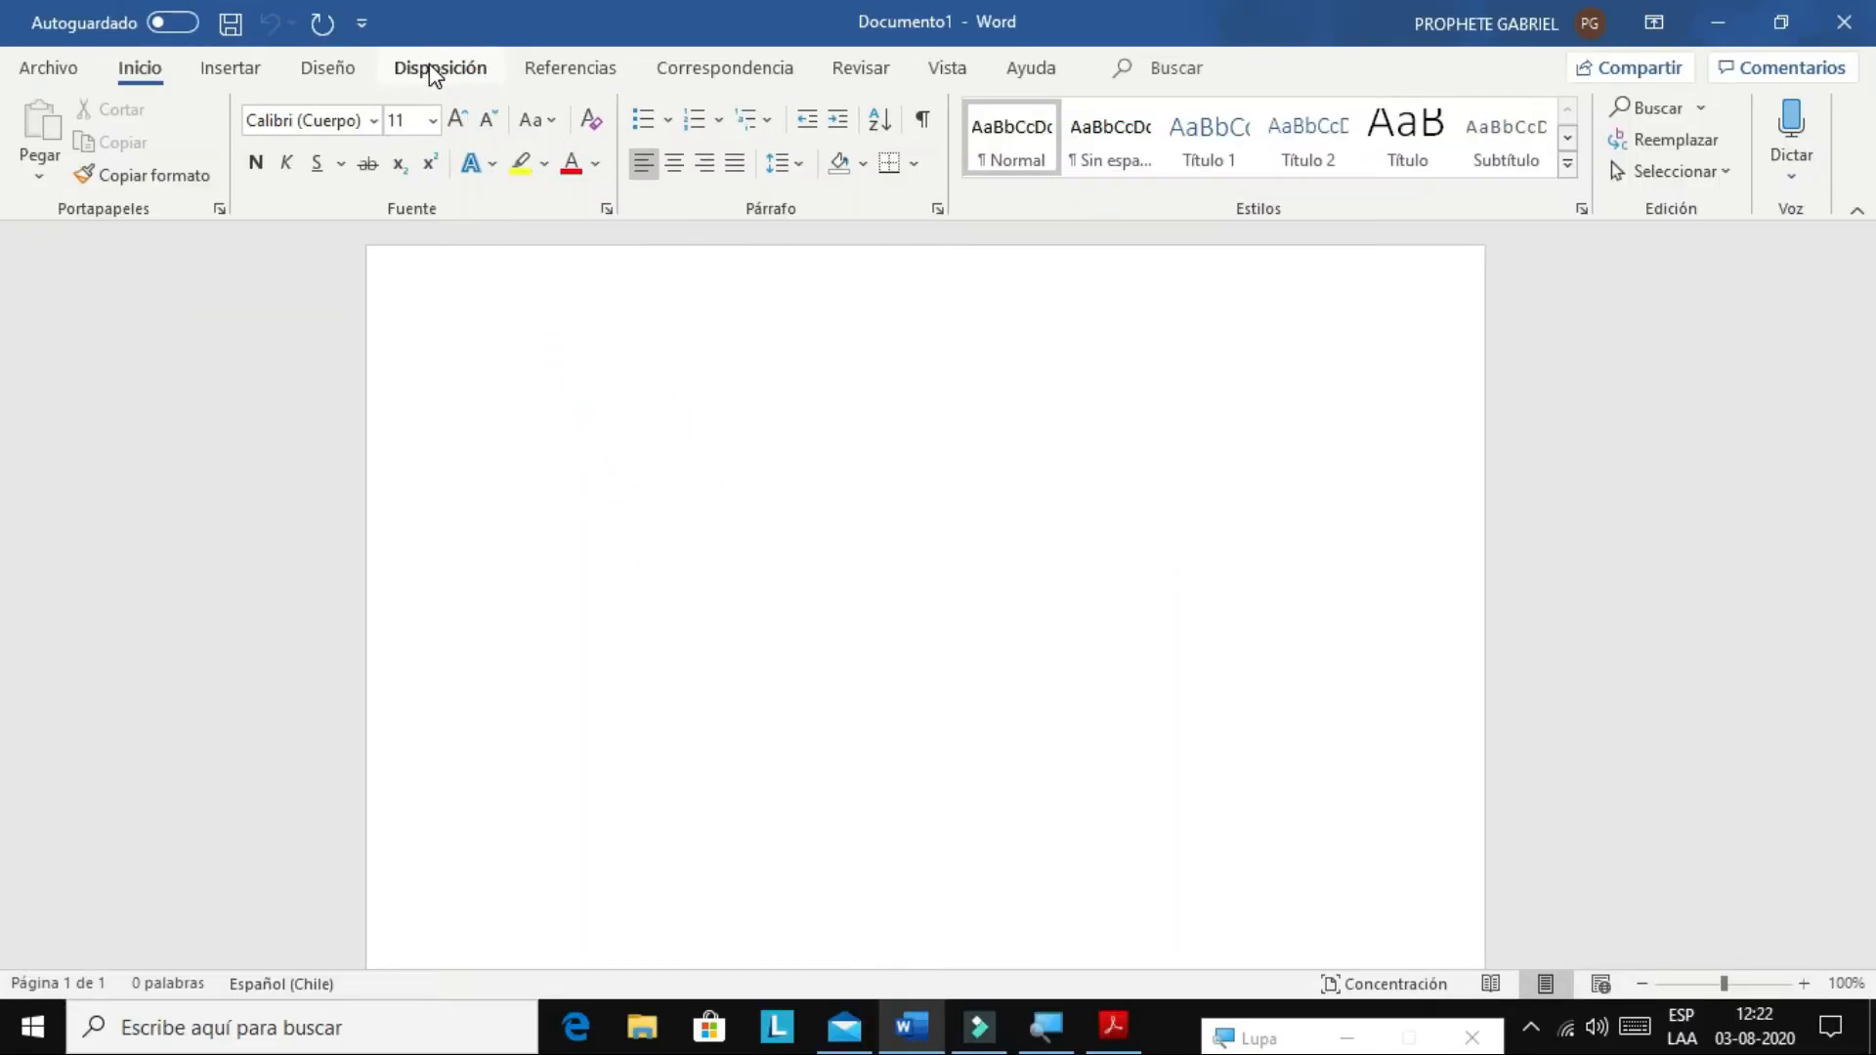
click(430, 75)
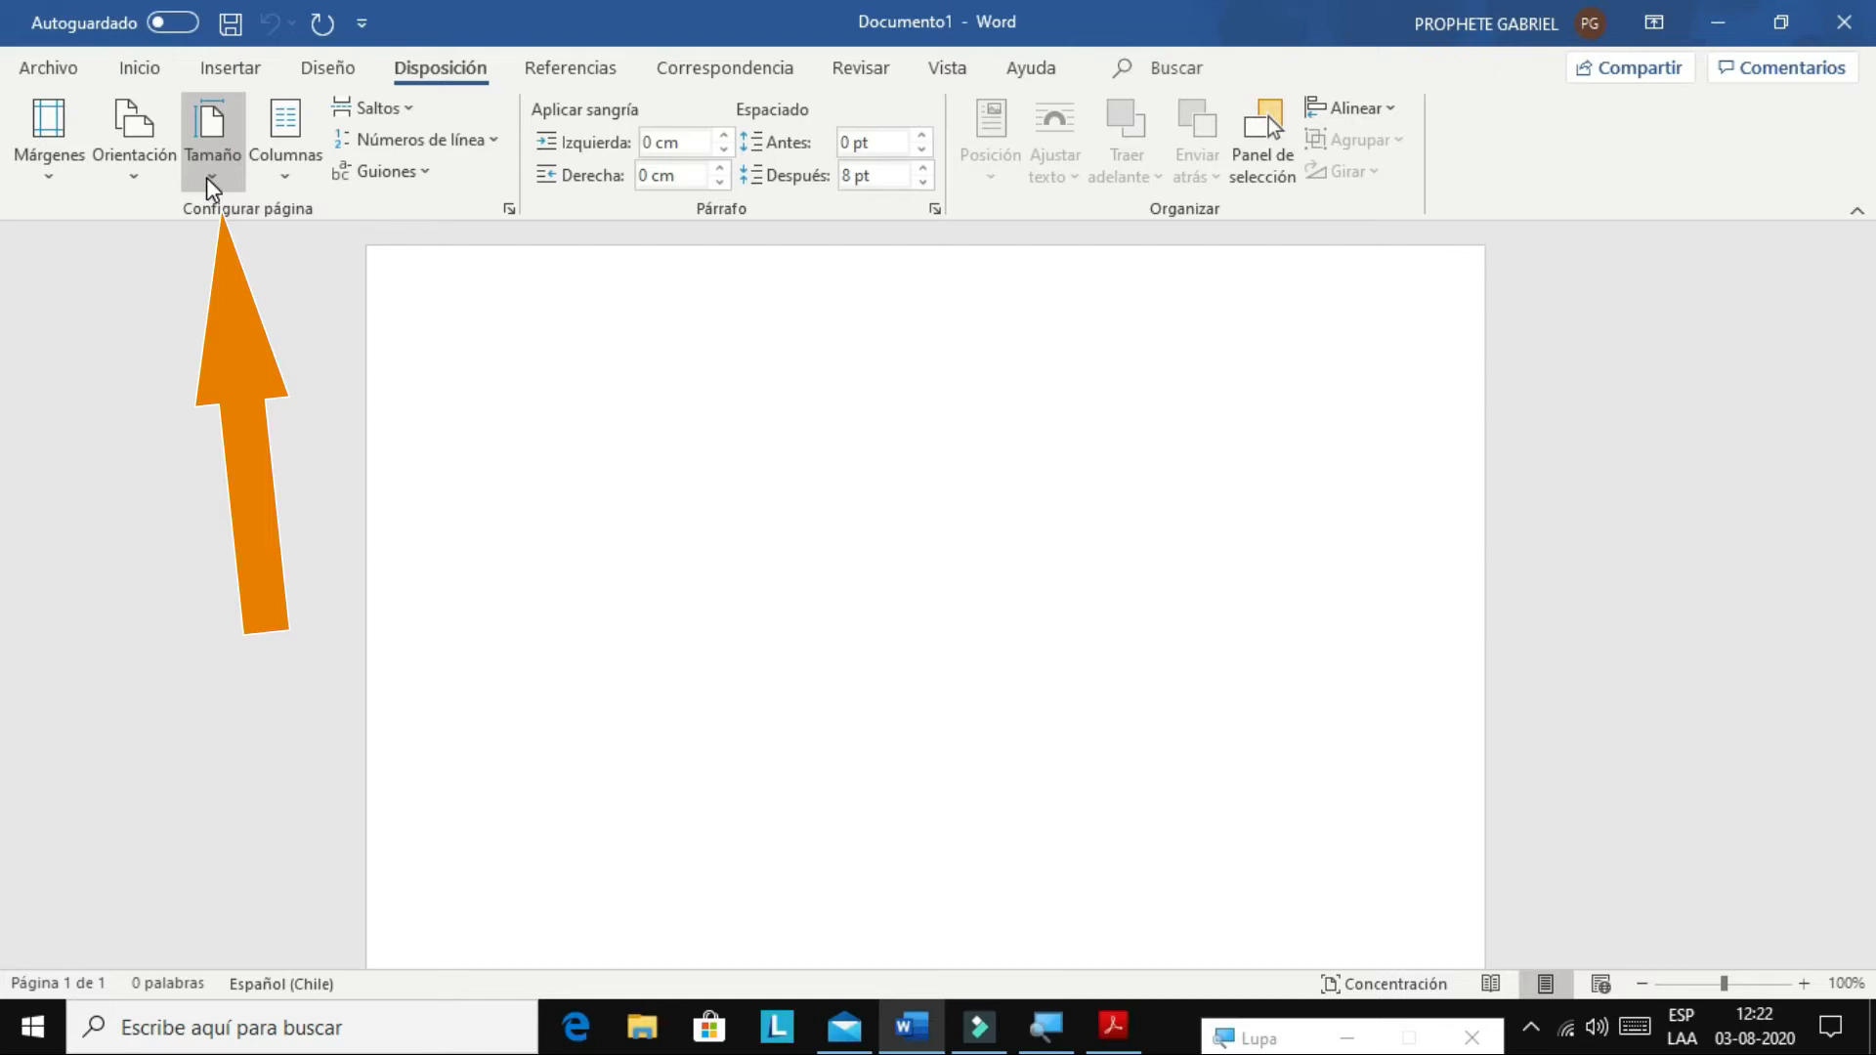
click(215, 185)
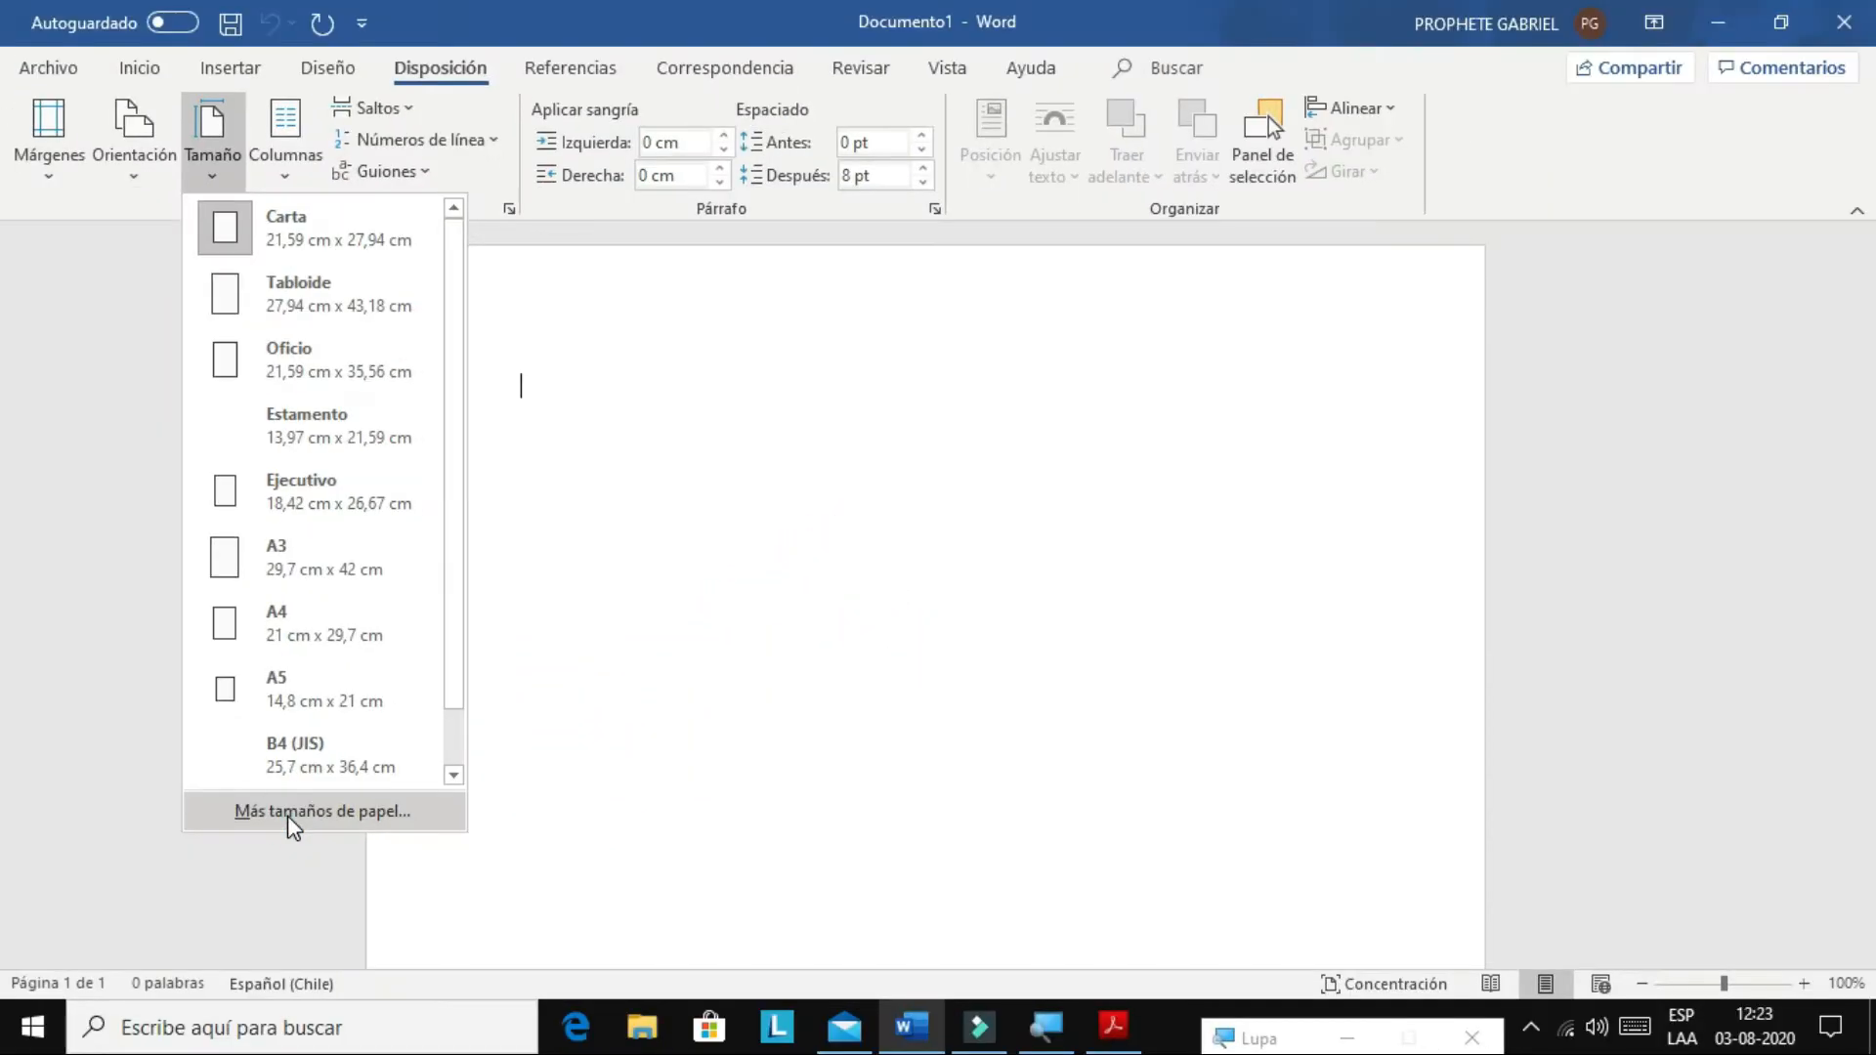
click(287, 815)
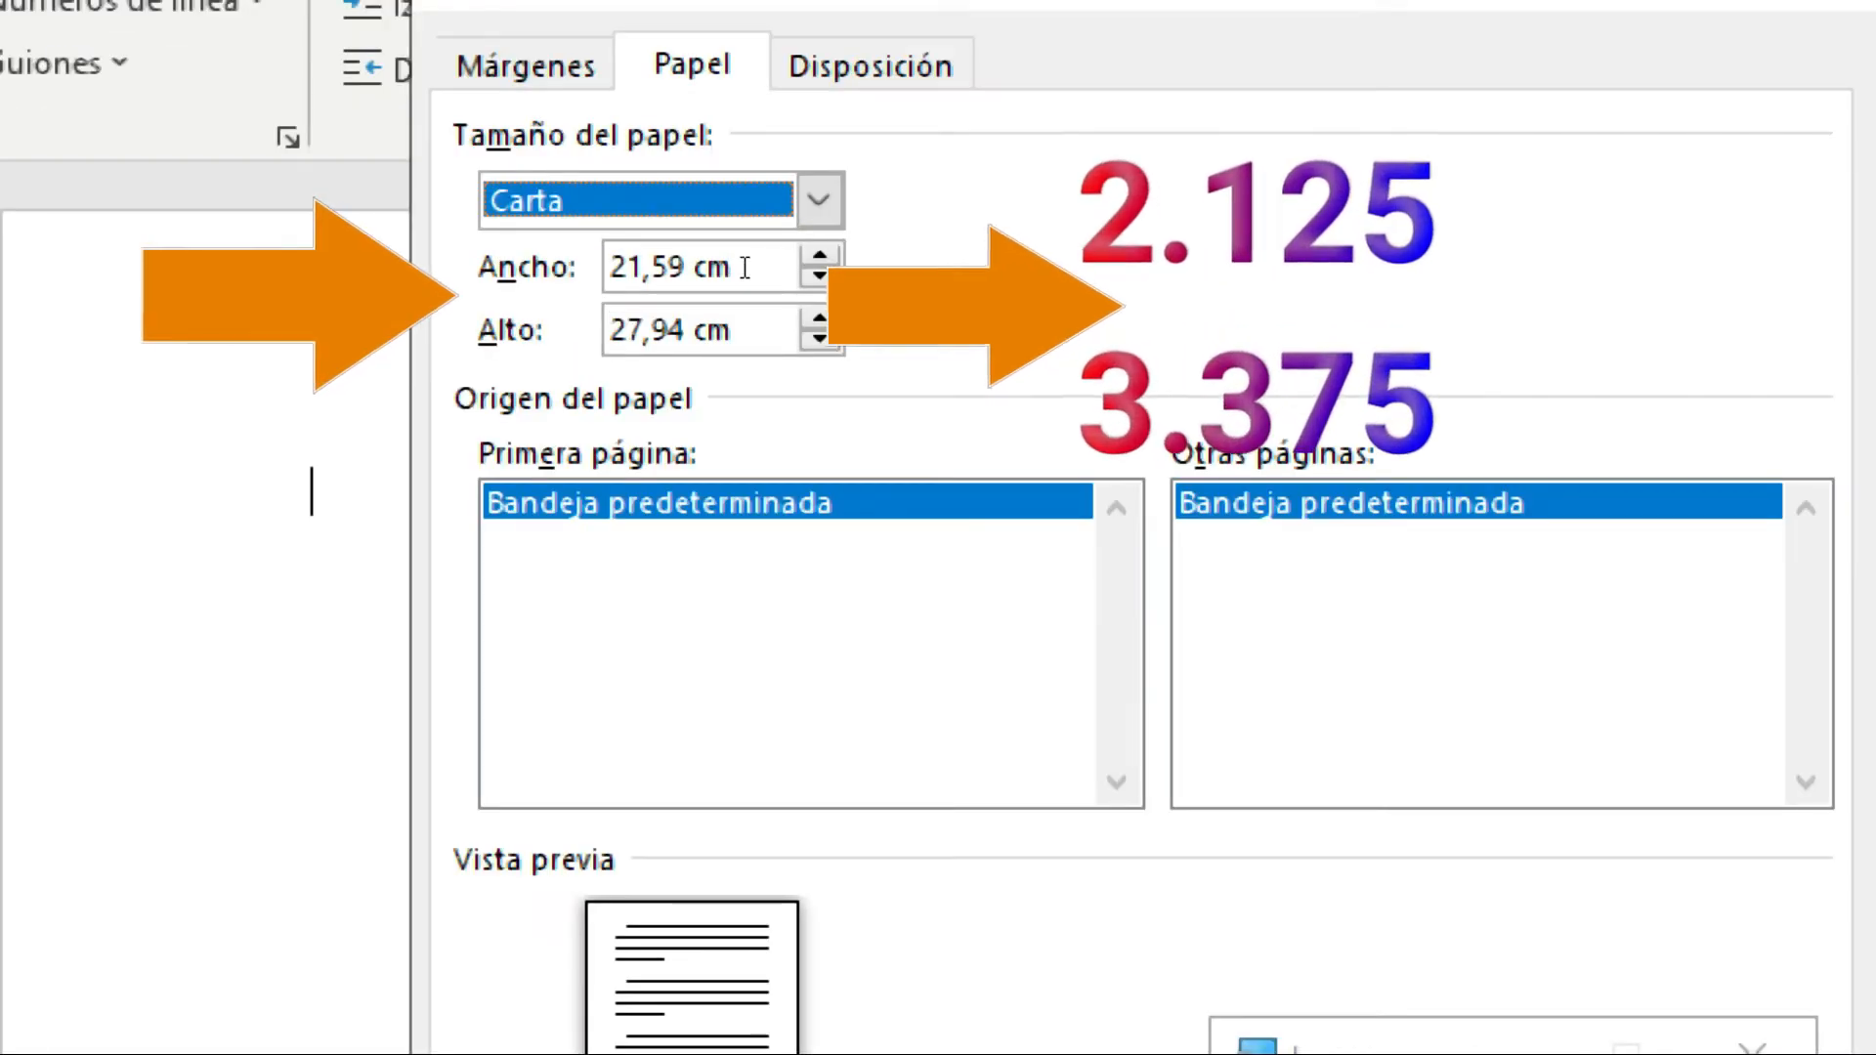
click(743, 265)
key(BackSpace)
key(BackSpace)
key(BackSpace)
key(BackSpace)
key(BackSpace)
key(BackSpace)
key(BackSpace)
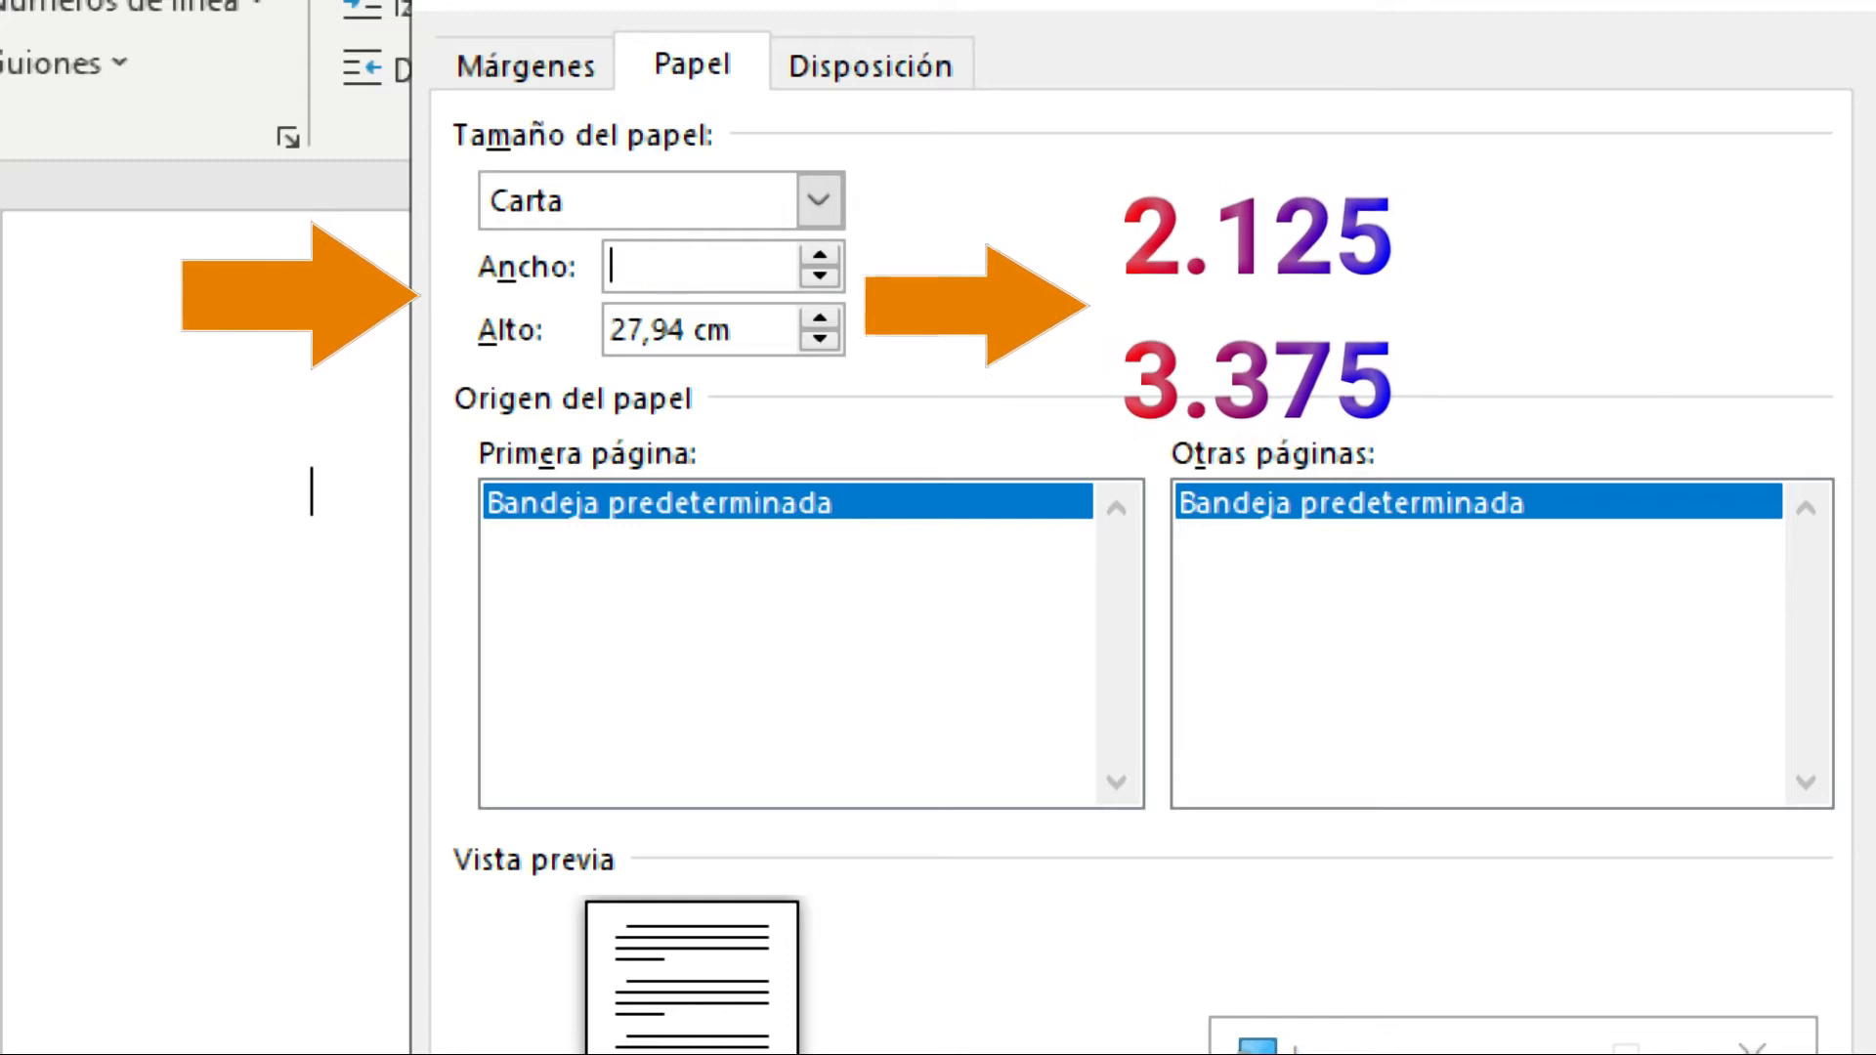
text(2.125)
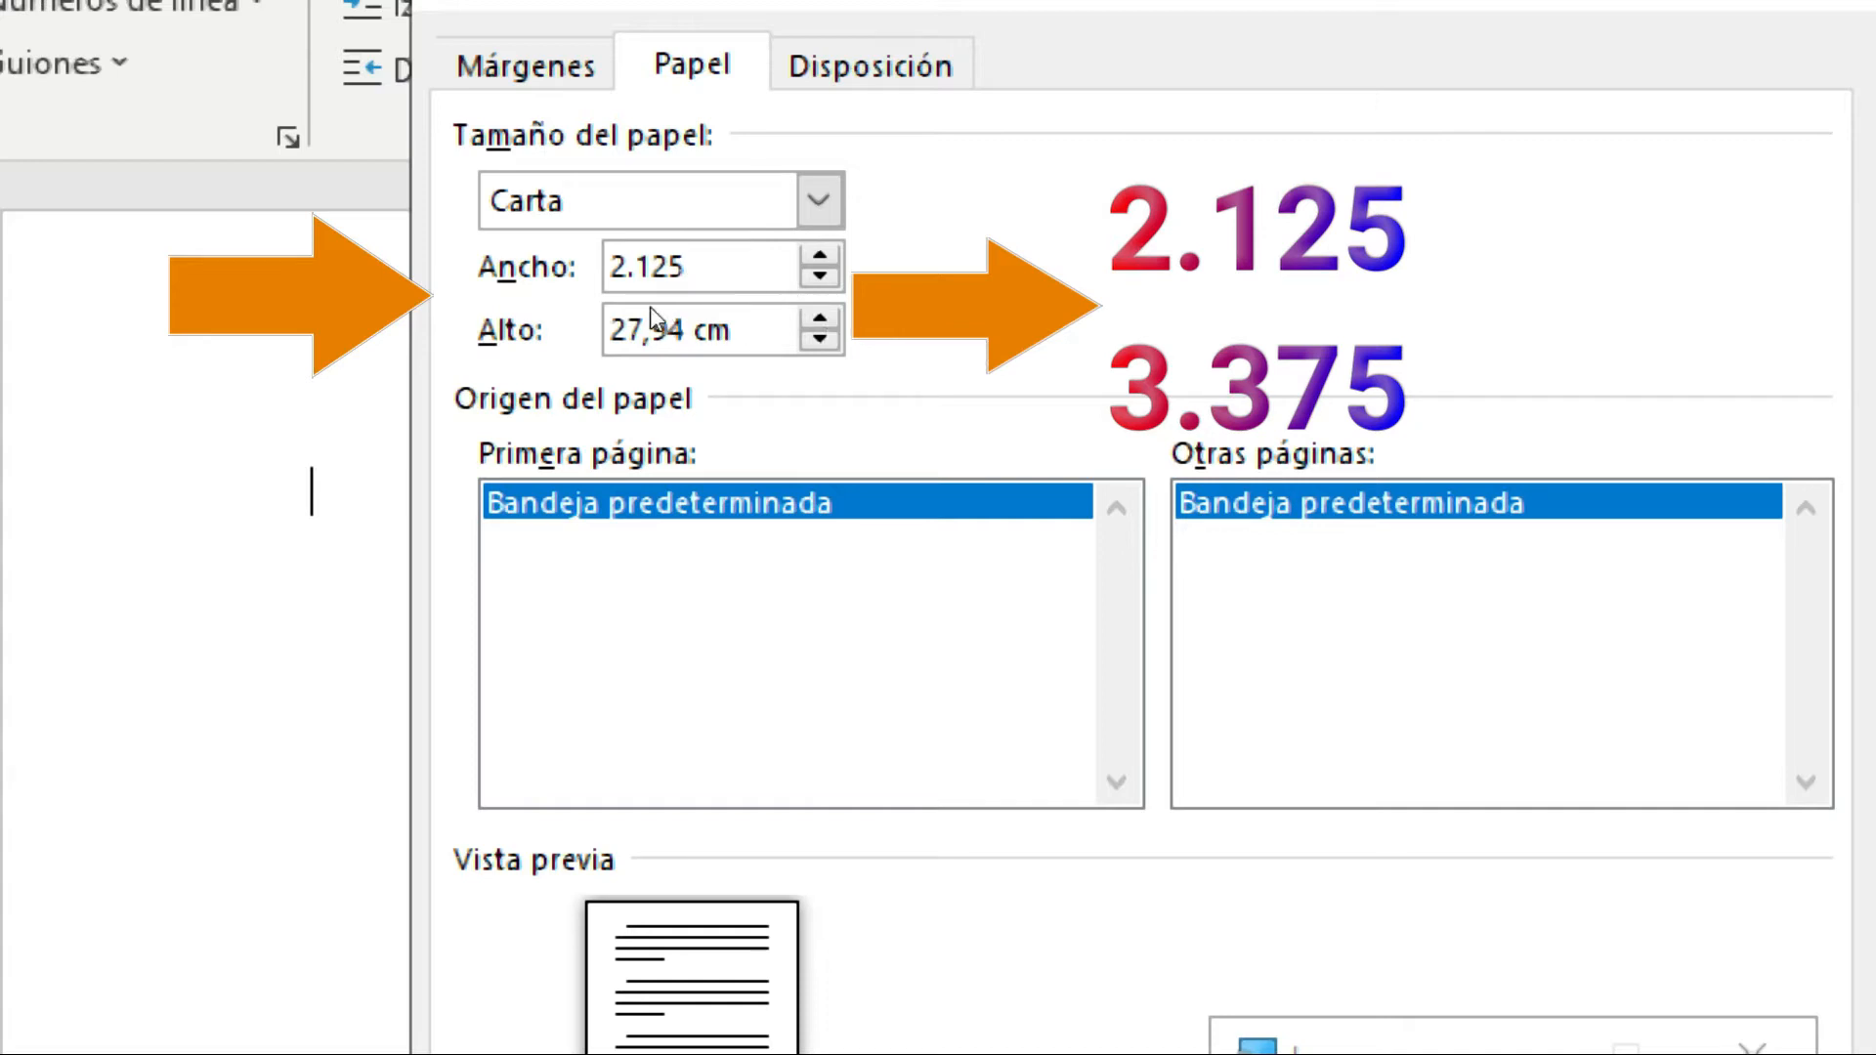
click(728, 309)
key(BackSpace)
key(BackSpace)
key(BackSpace)
key(BackSpace)
key(BackSpace)
key(BackSpace)
key(BackSpace)
key(BackSpace)
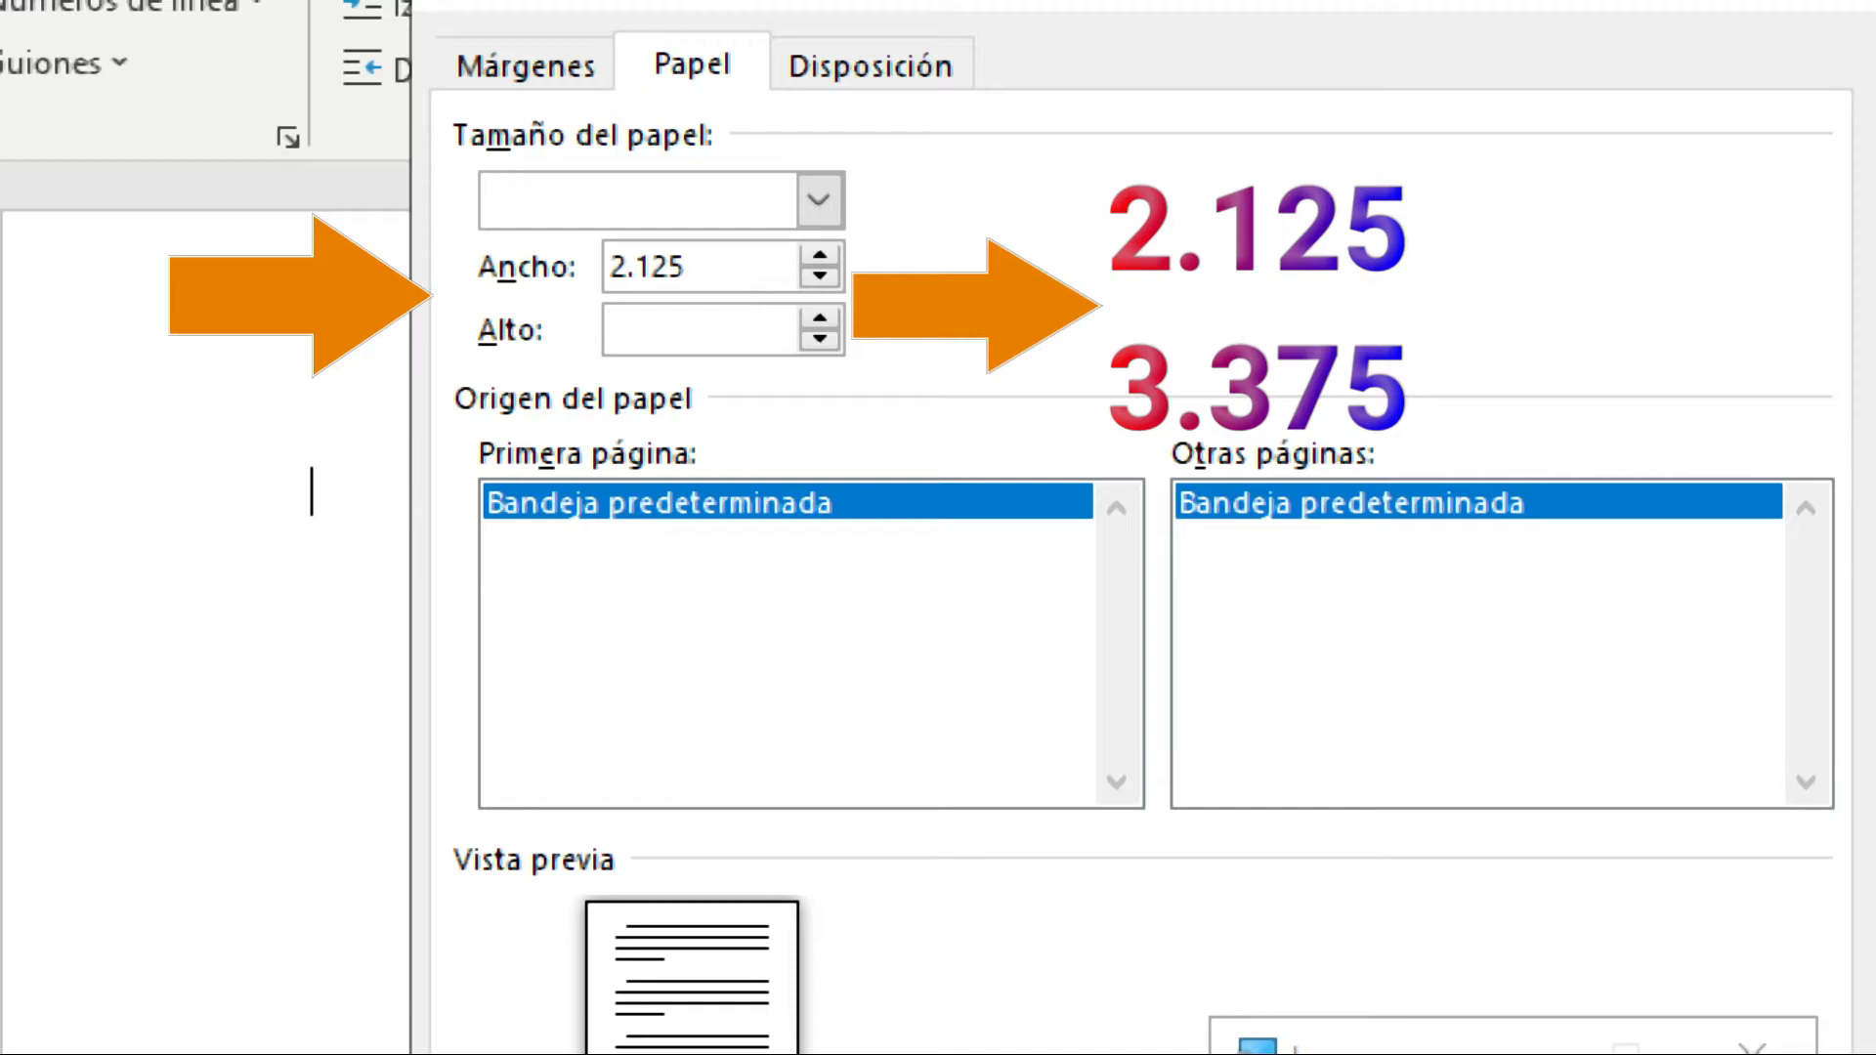
text(3.375)
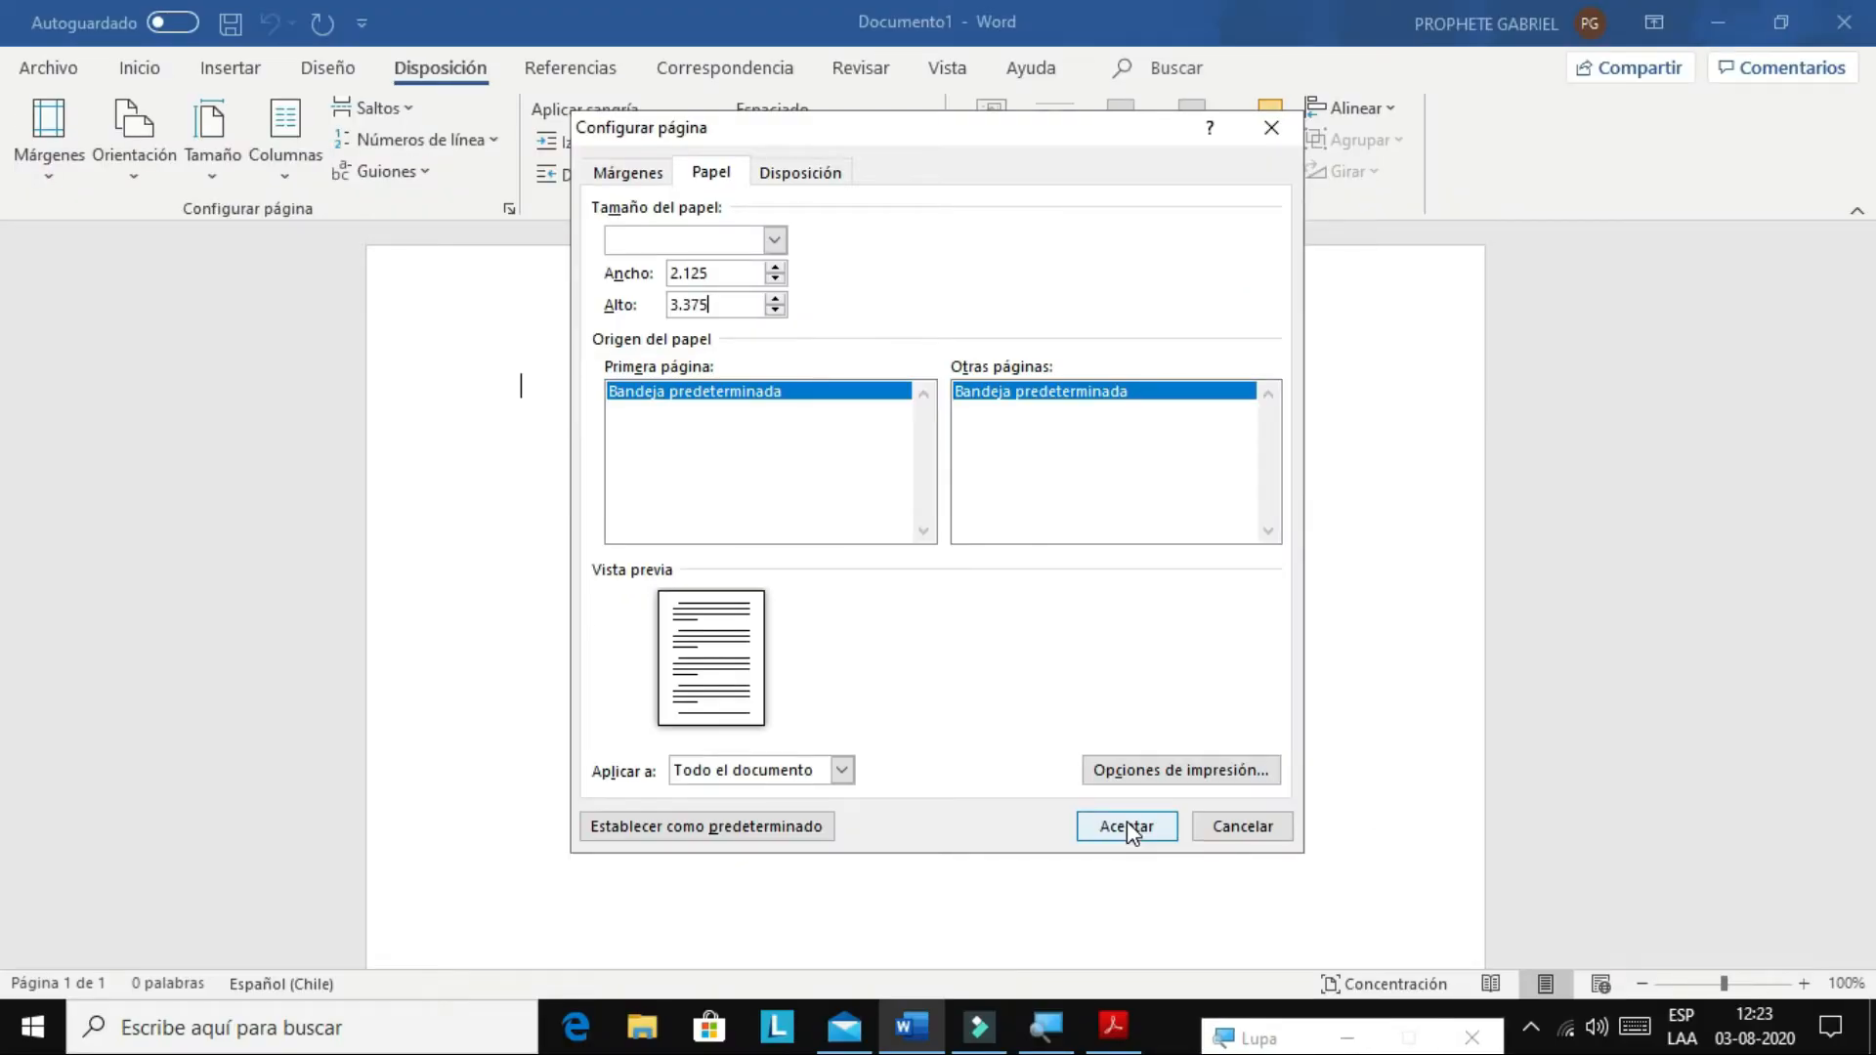
click(1215, 823)
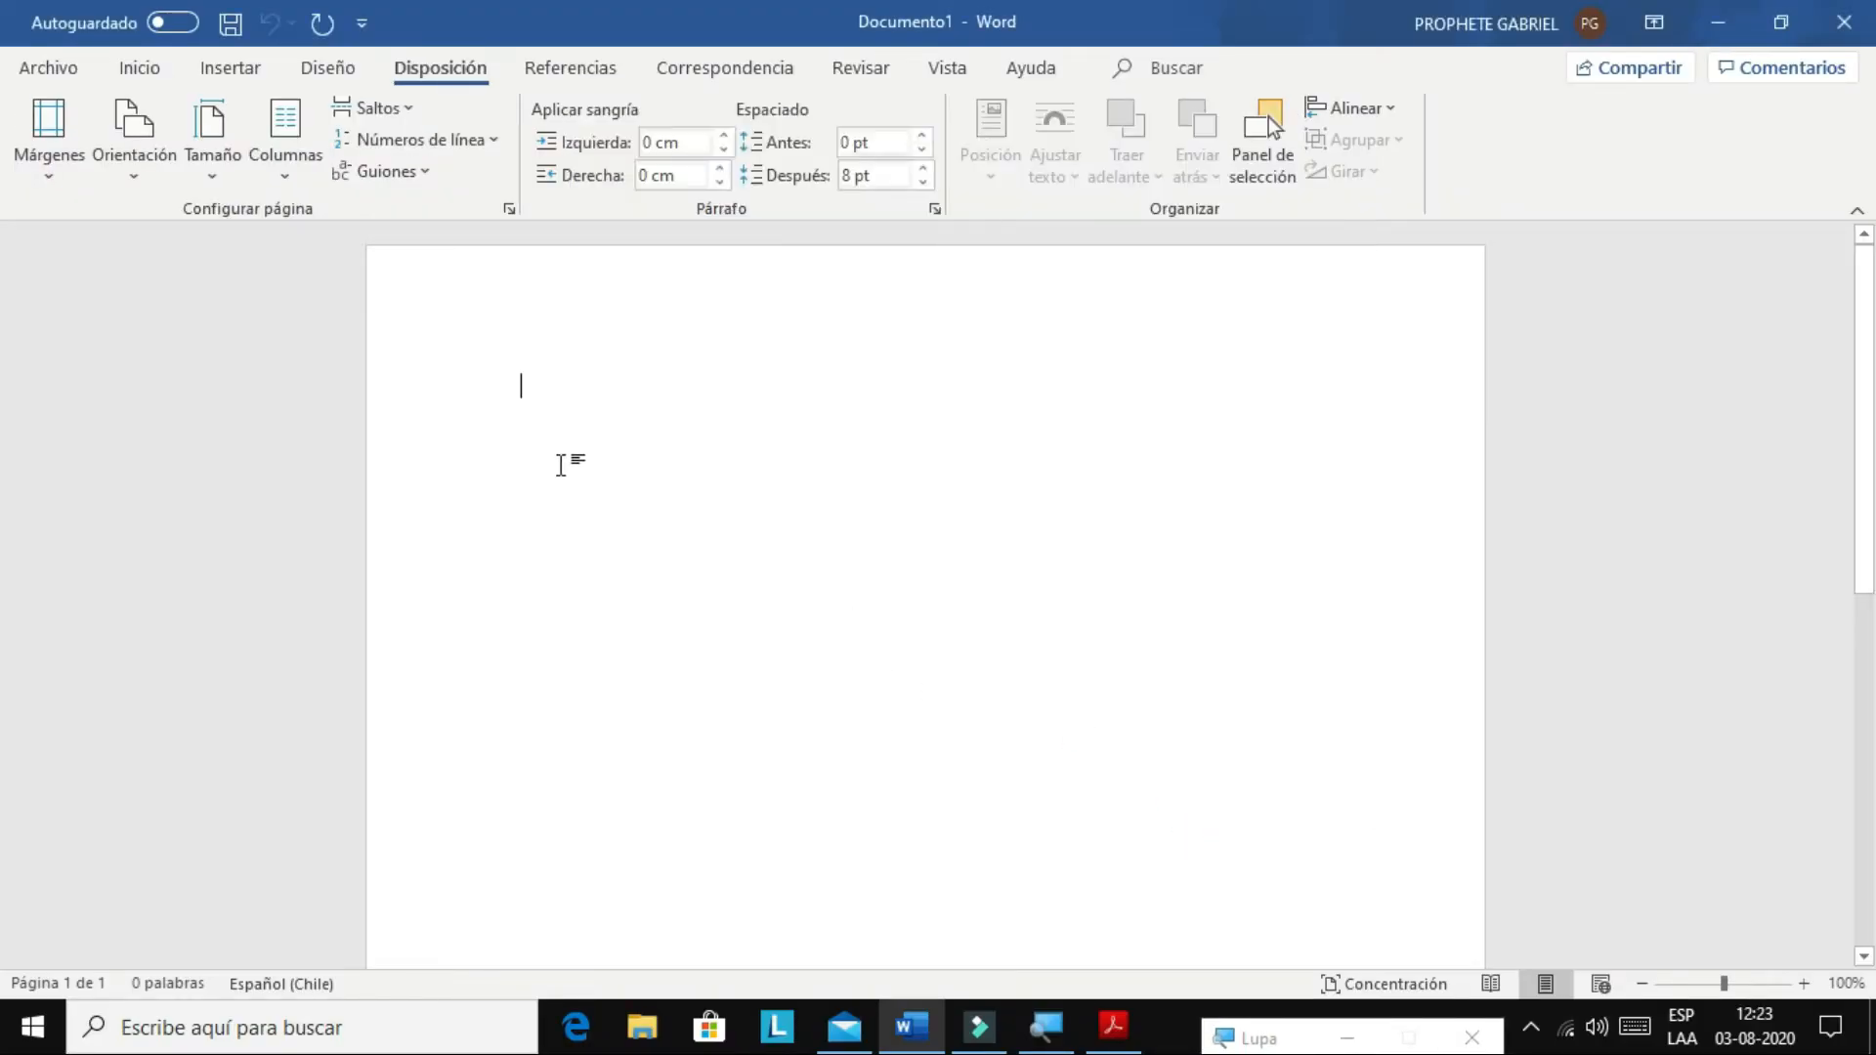
Set the blank document's paper size to A5 (14,8 cm x 21 cm).
click(221, 178)
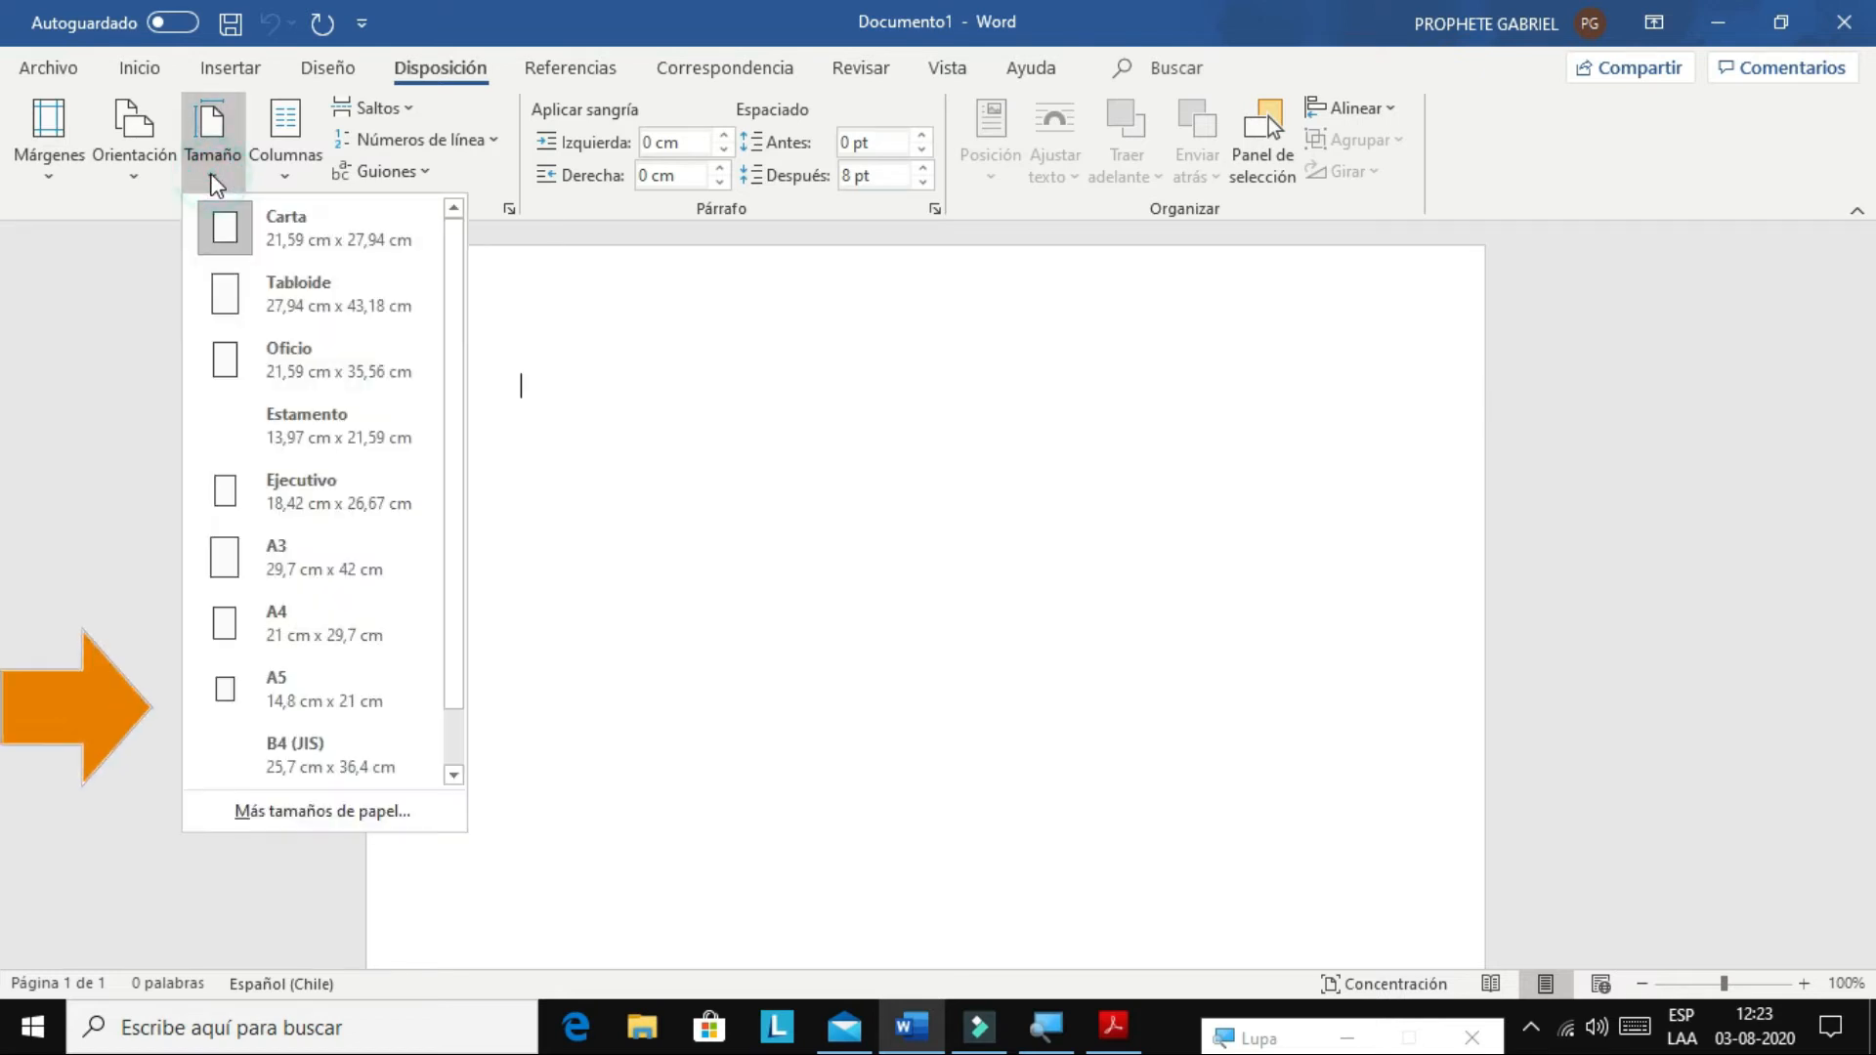
click(248, 690)
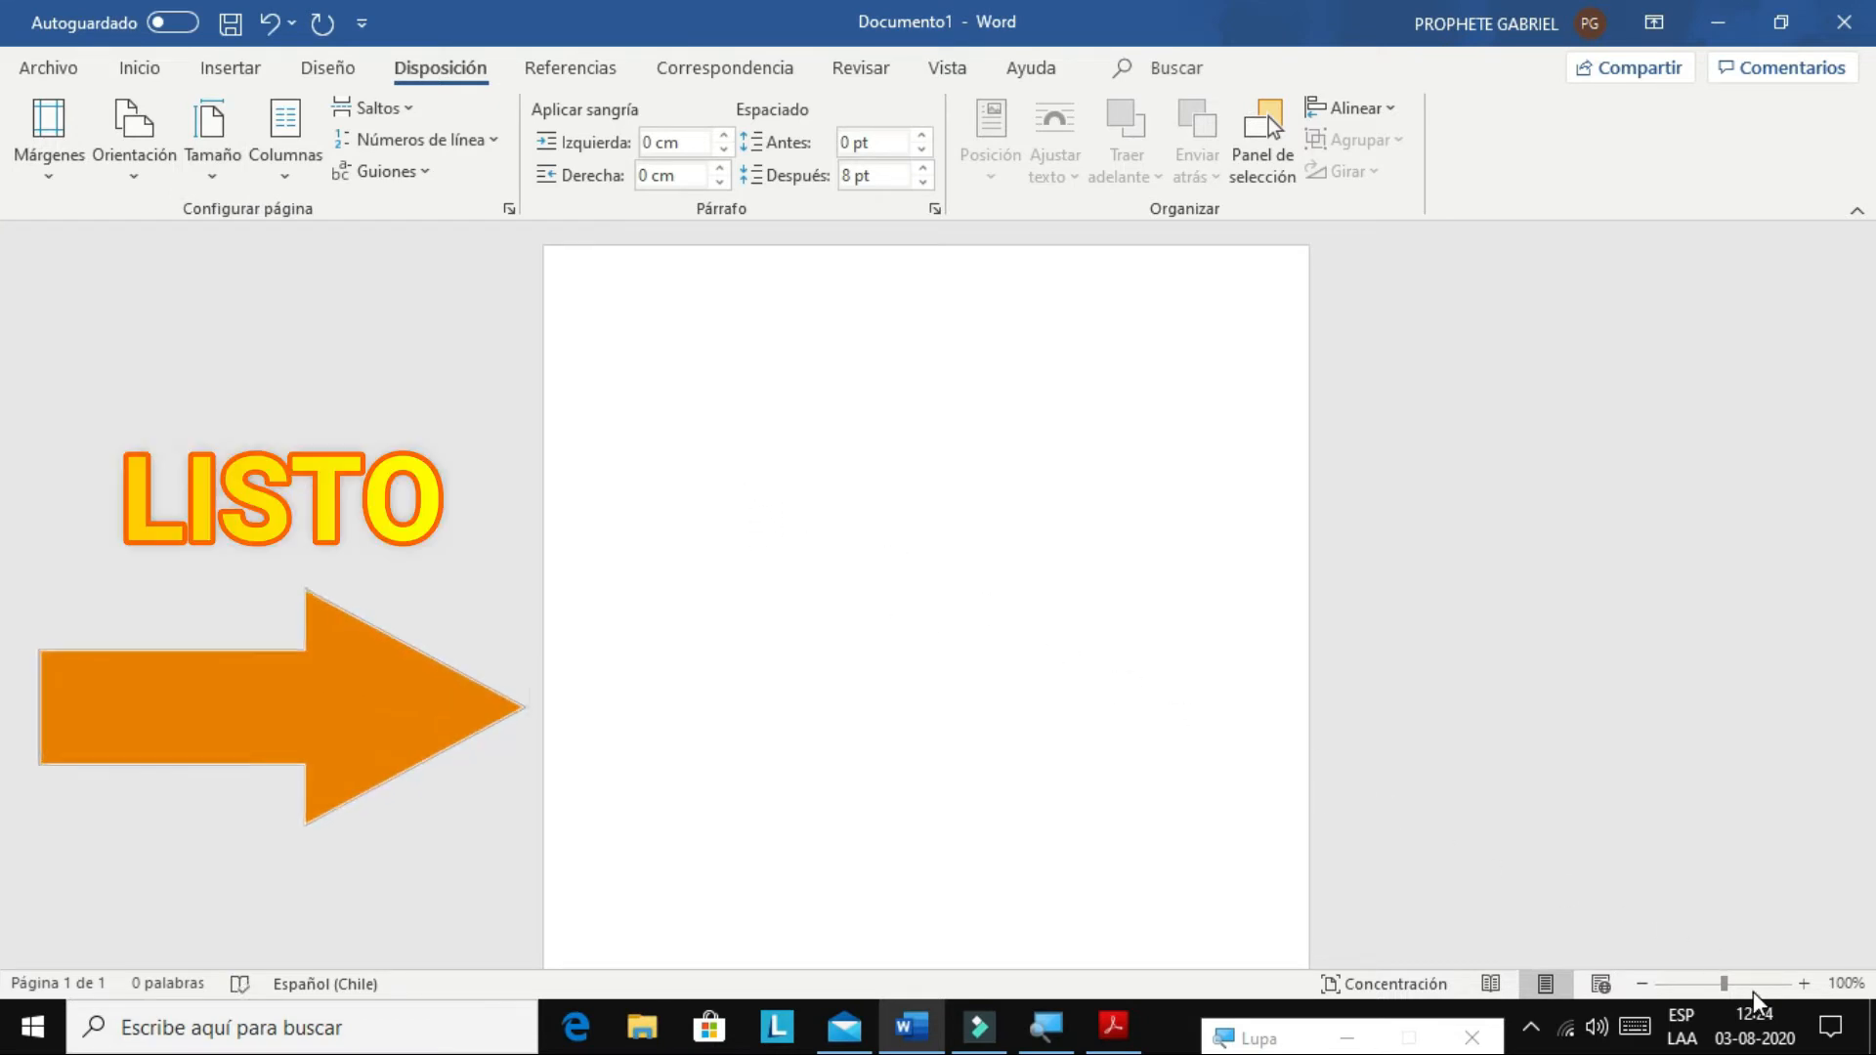
drag(1721, 984, 1698, 995)
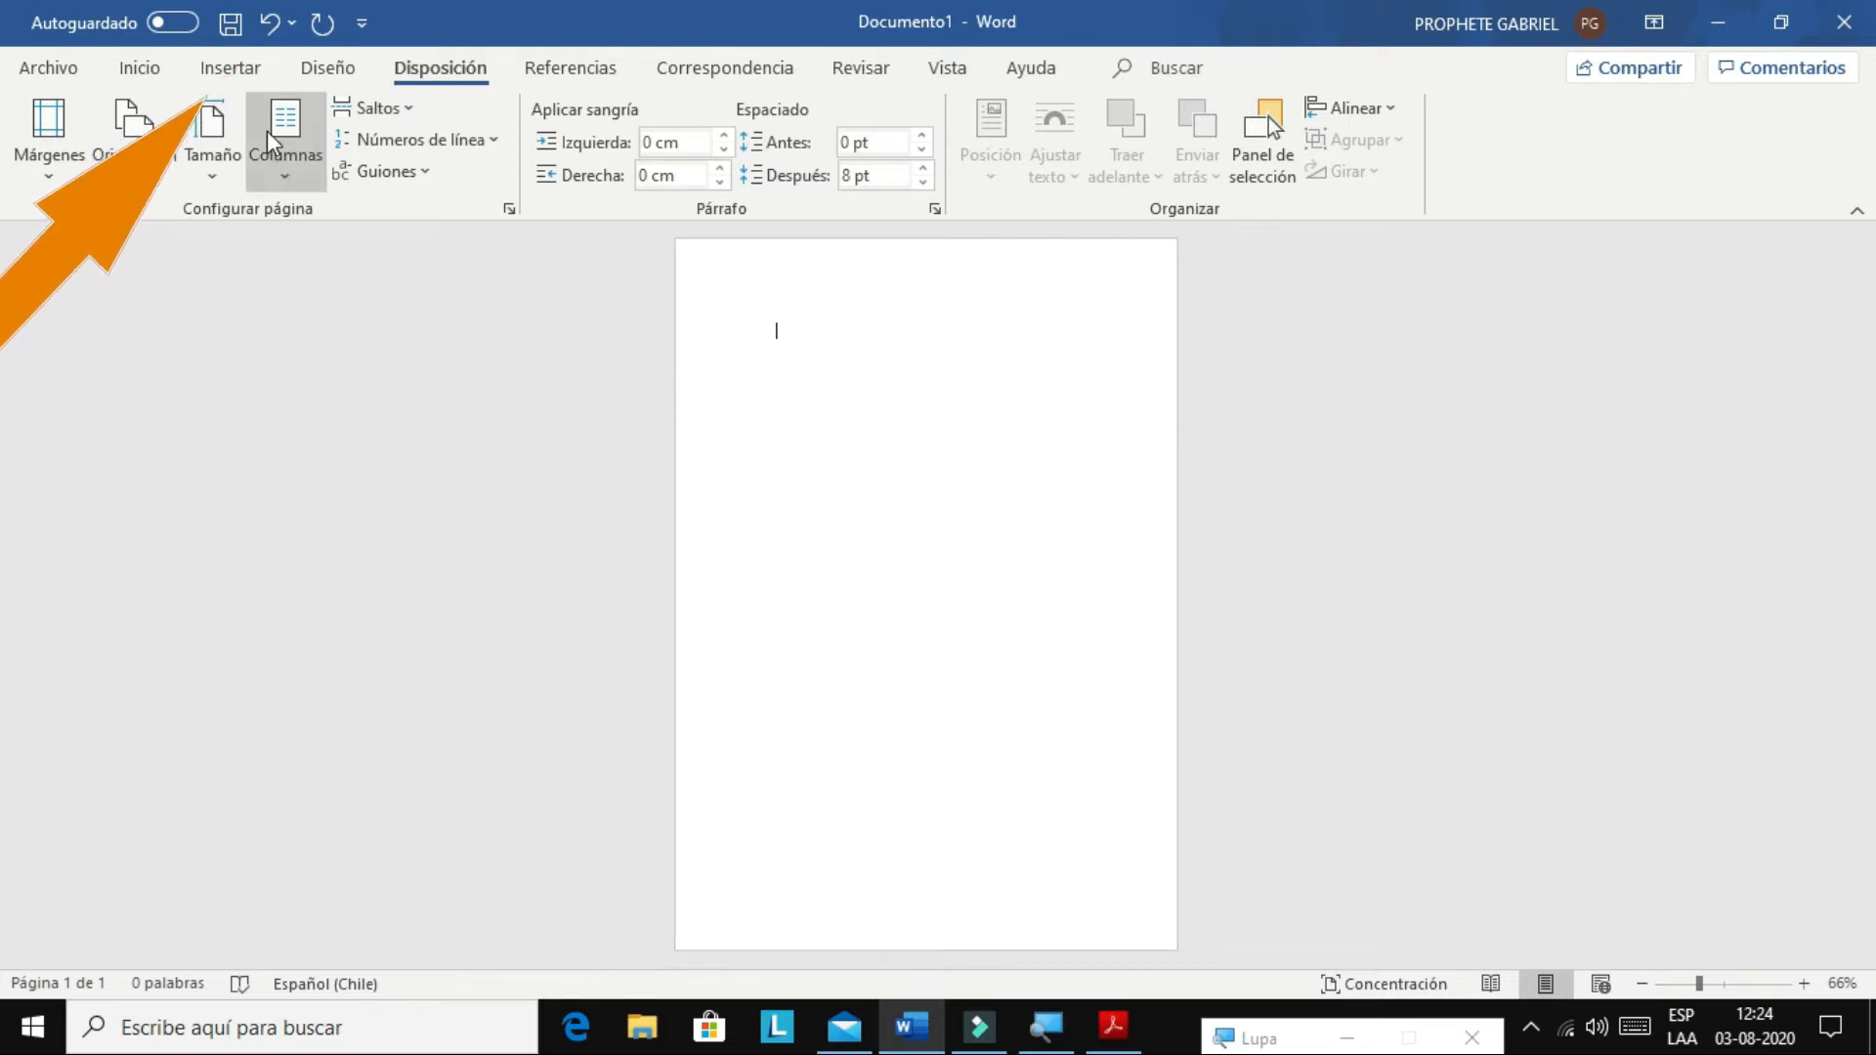
Draw a rectangle about 21.5 cm high and 14.9 cm wide that covers the whole page.
click(252, 84)
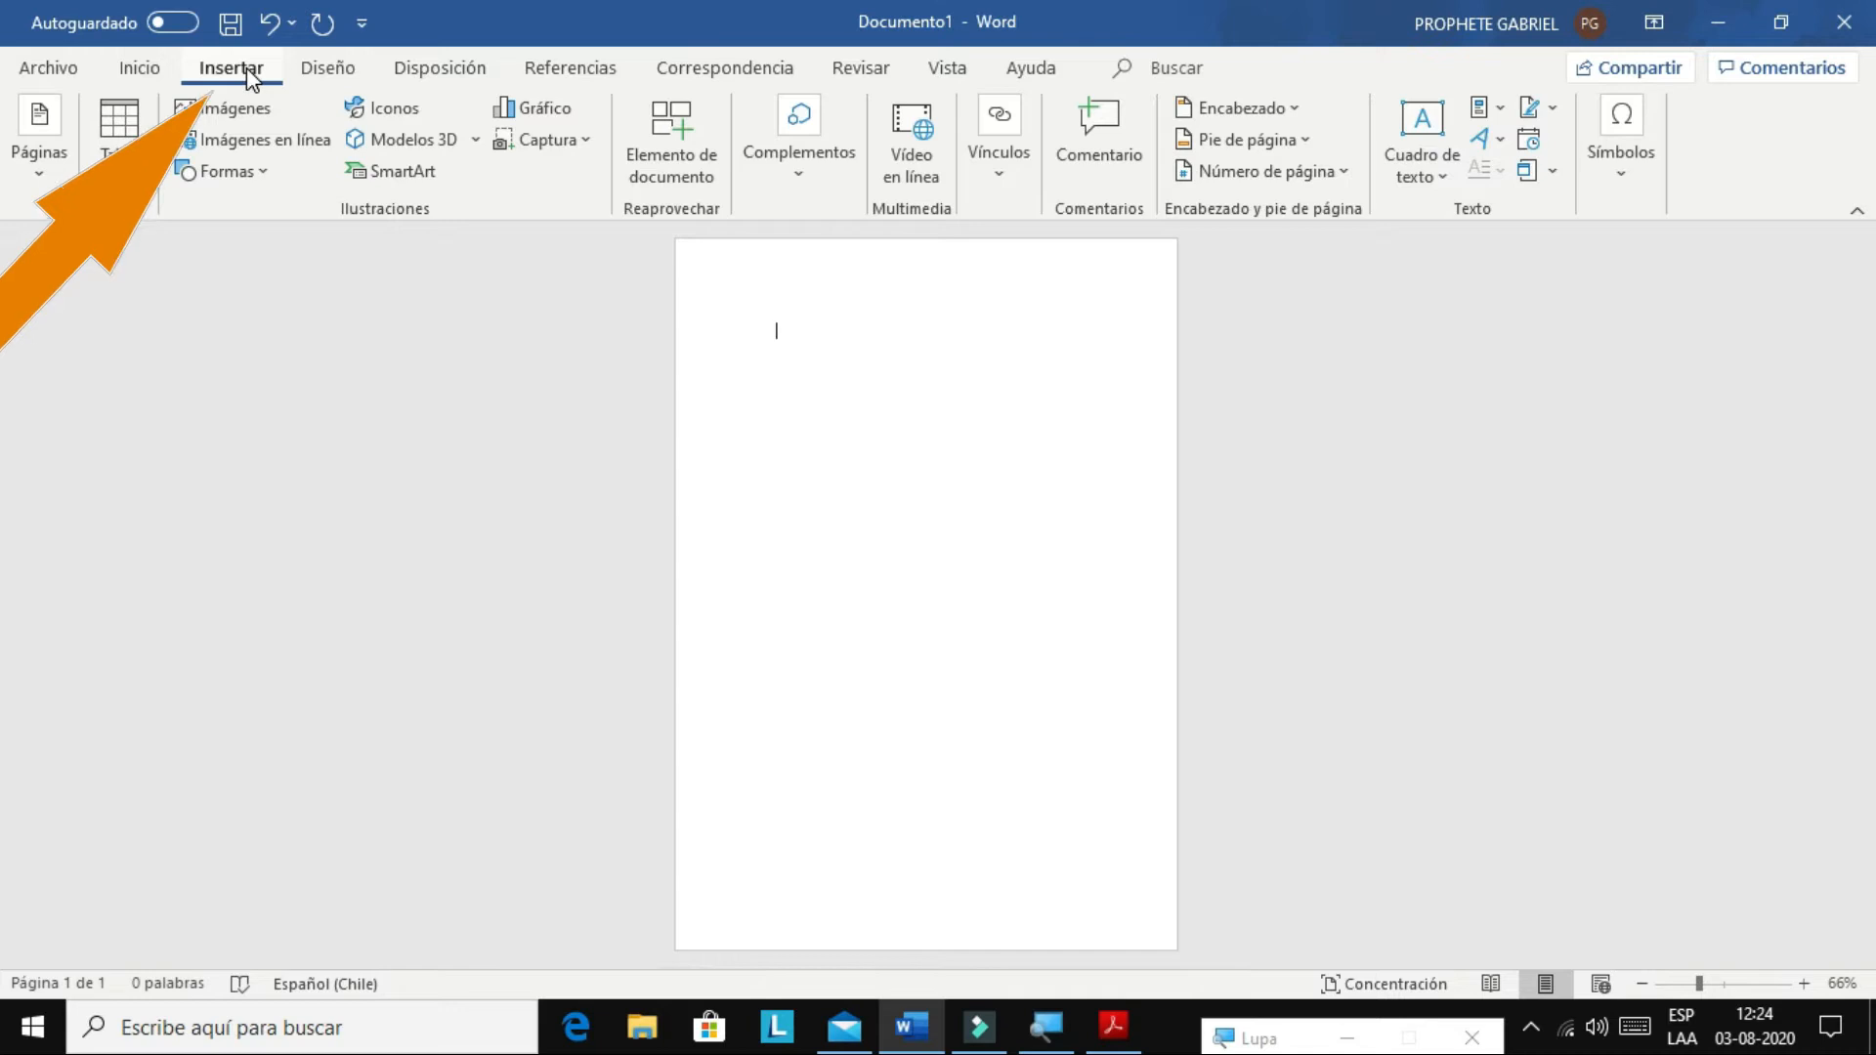
click(258, 187)
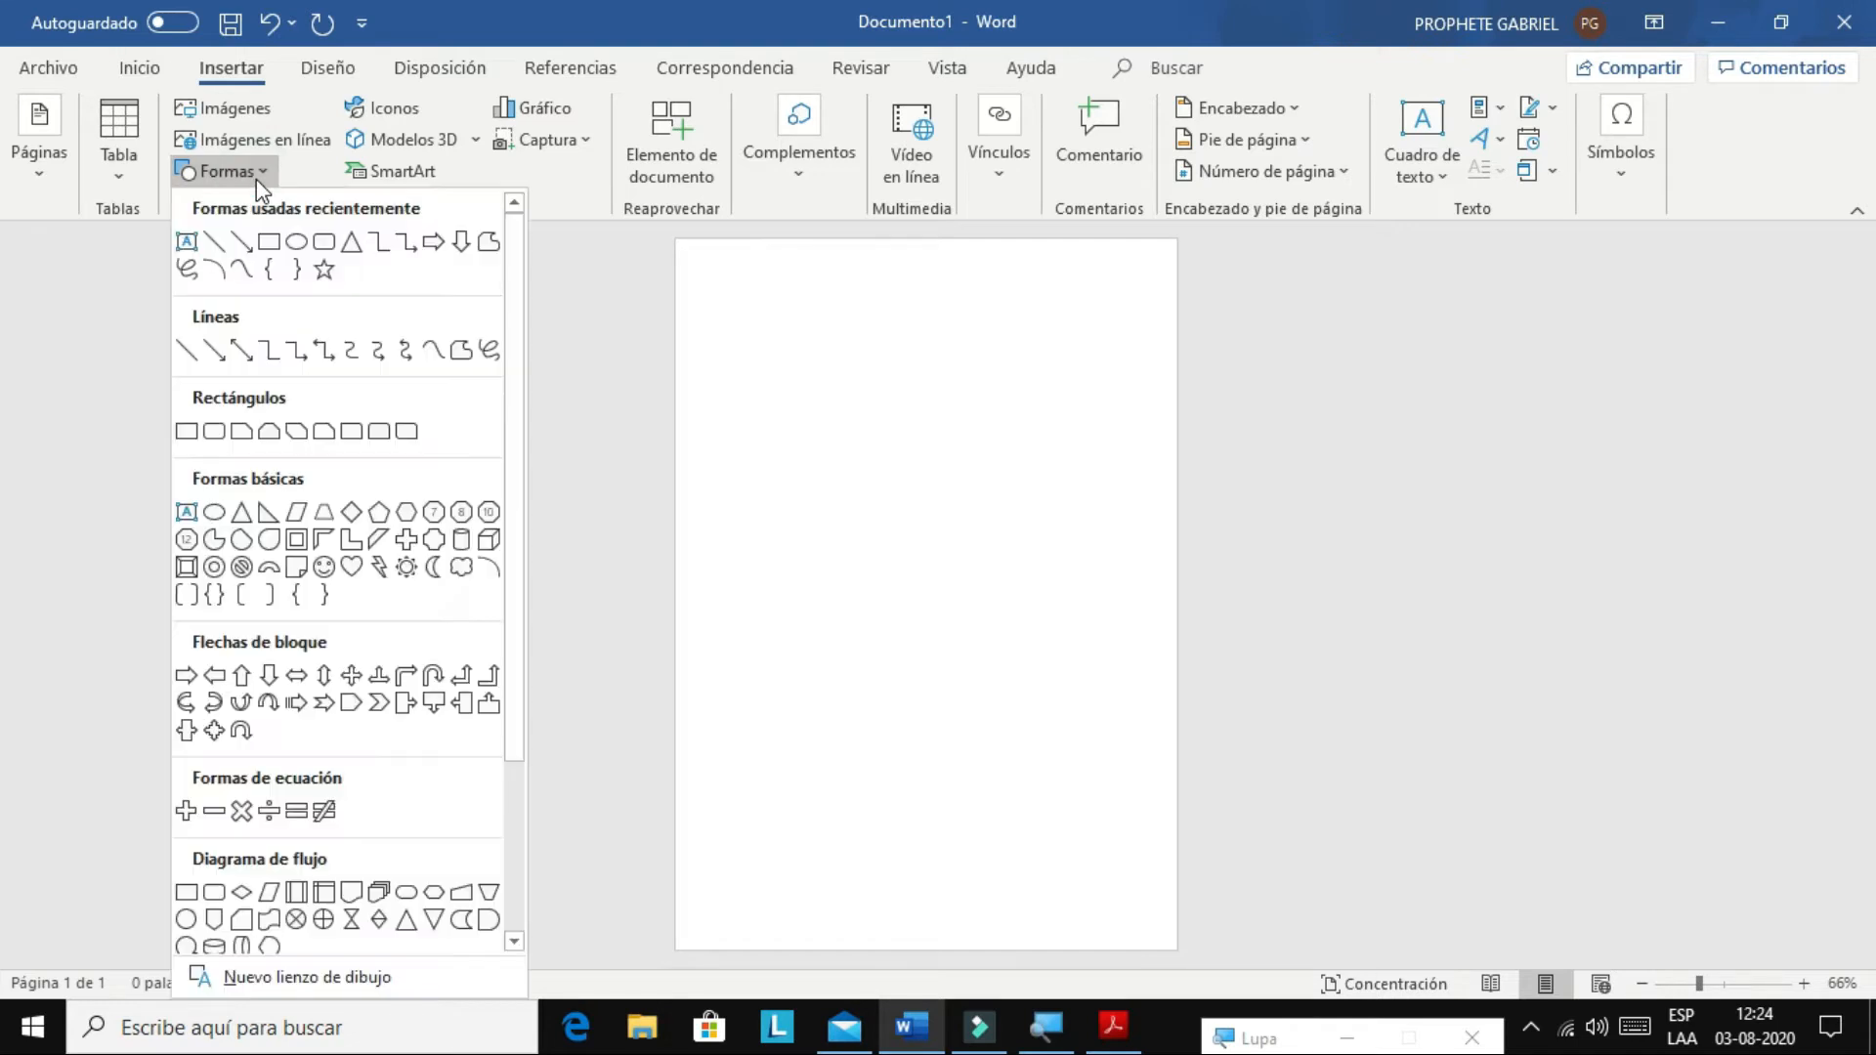
click(263, 242)
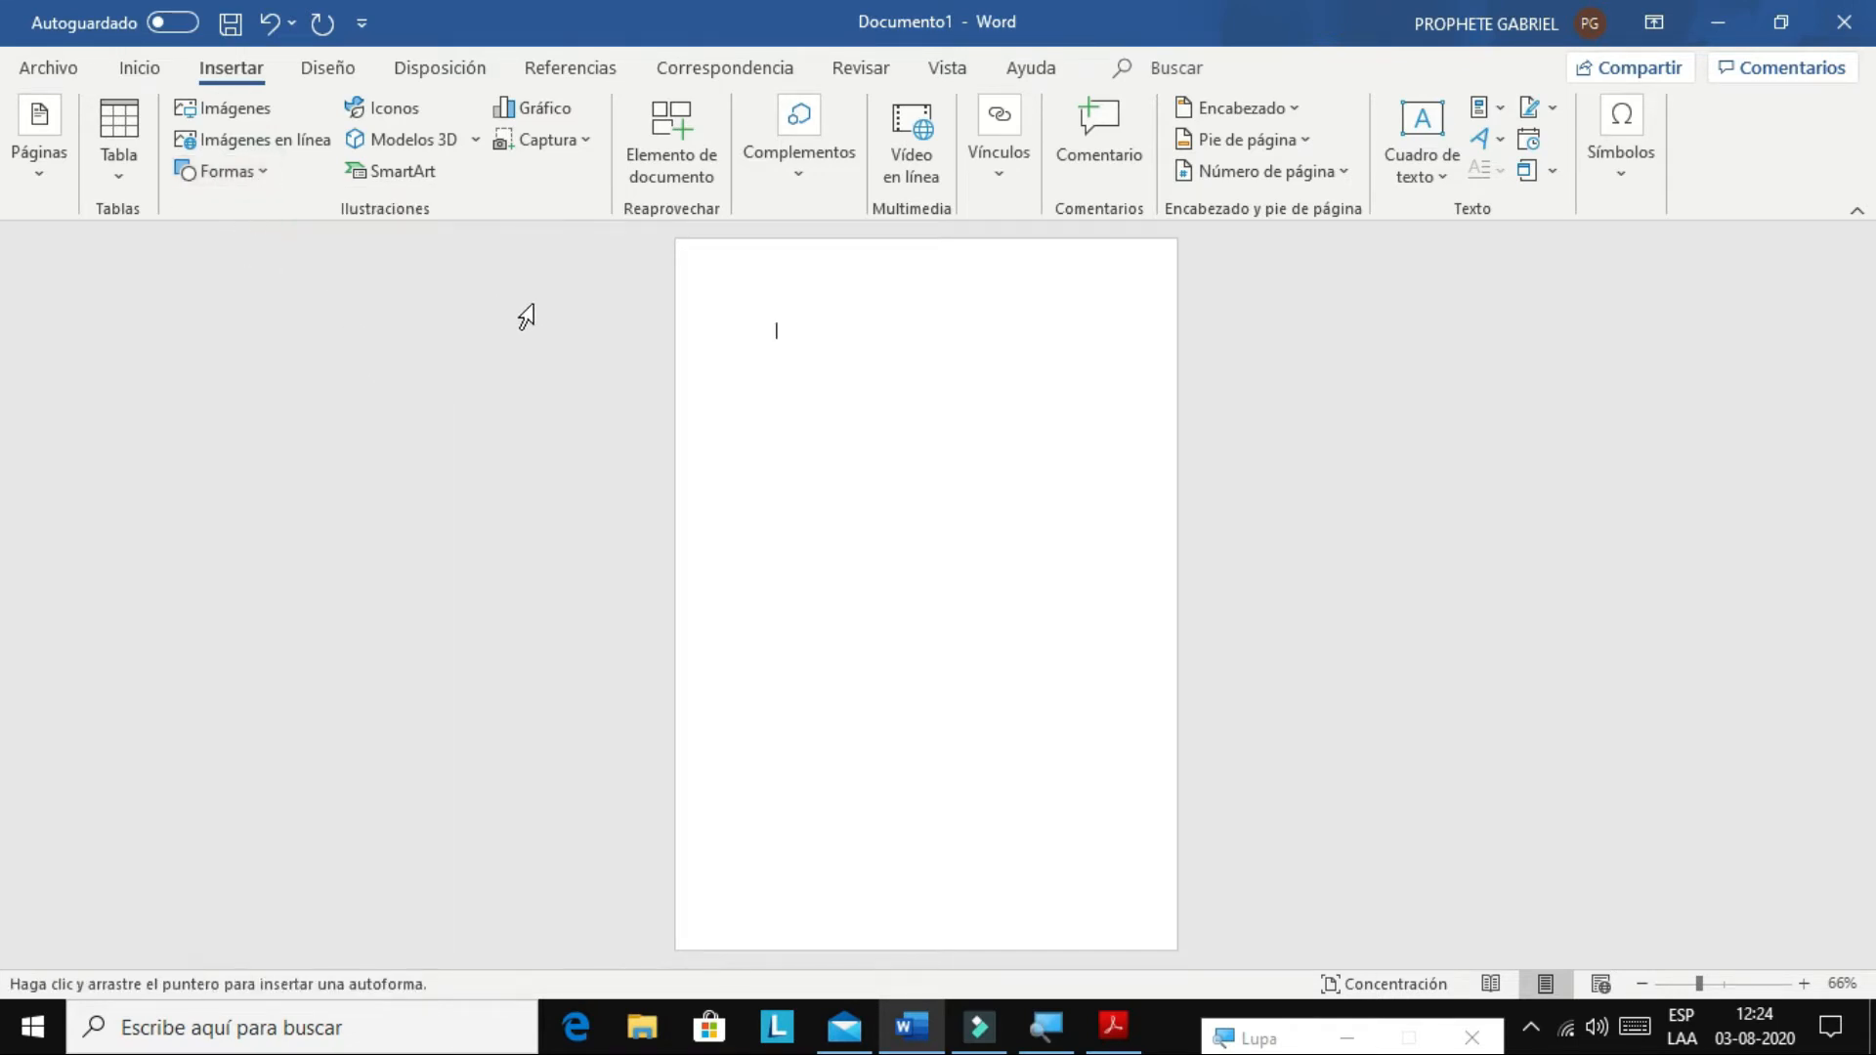
mouse_move(682, 249)
mouse_down()
mouse_move(859, 335)
mouse_move(988, 493)
mouse_up()
mouse_move(1043, 679)
mouse_down()
mouse_move(1110, 895)
mouse_move(1185, 971)
mouse_up()
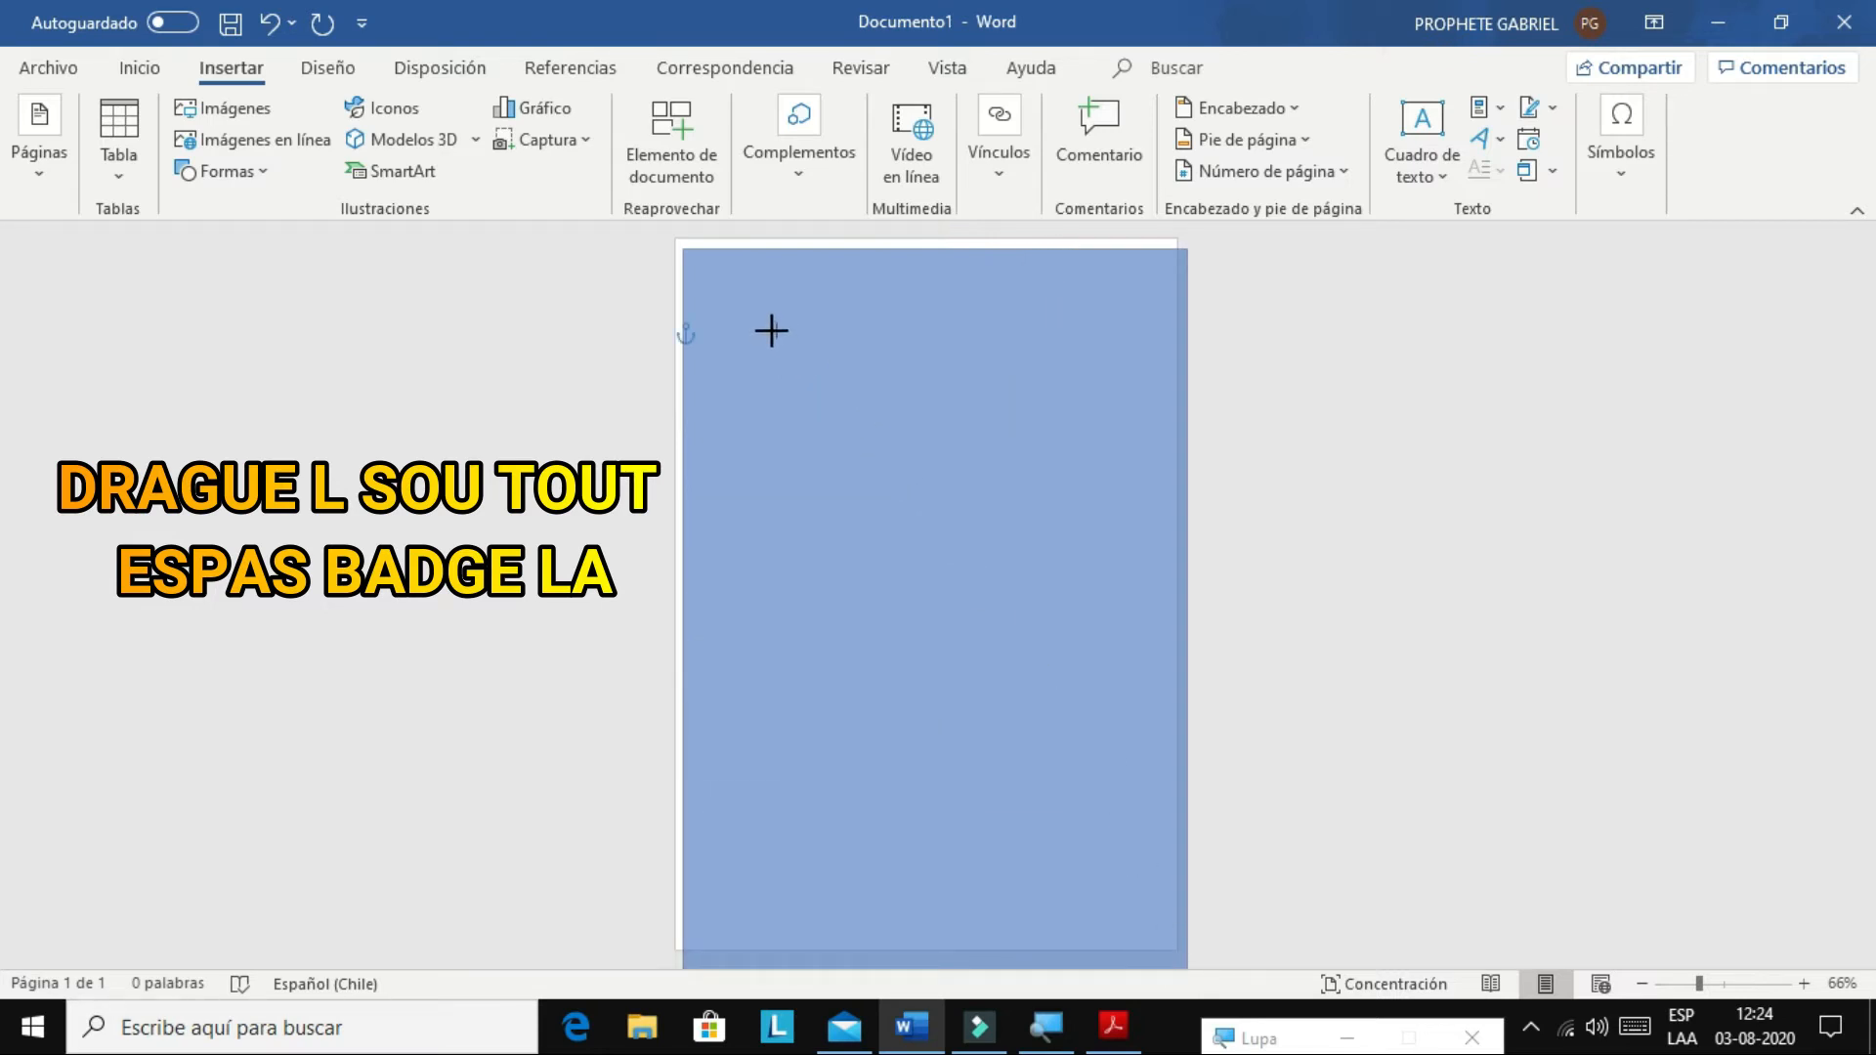
drag(684, 249, 669, 223)
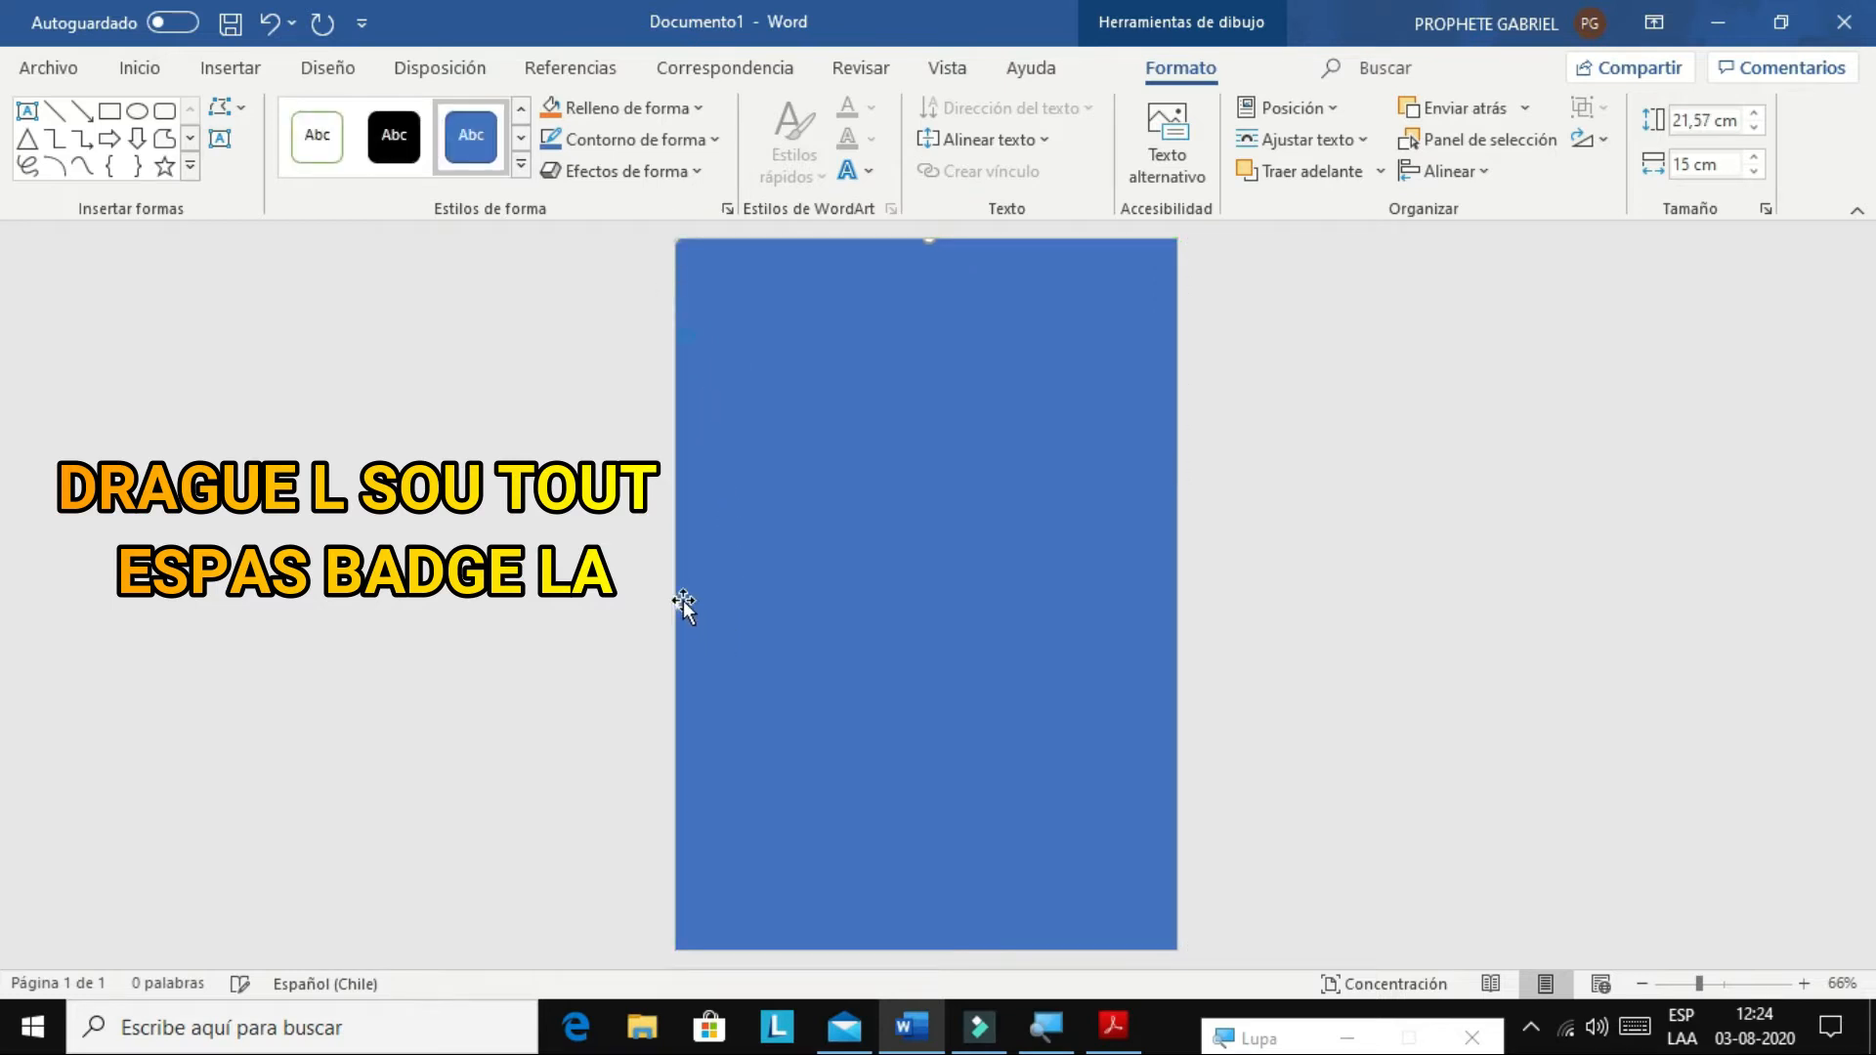
mouse_move(676, 603)
mouse_down()
mouse_move(657, 611)
mouse_move(676, 591)
mouse_up()
drag(930, 244, 929, 238)
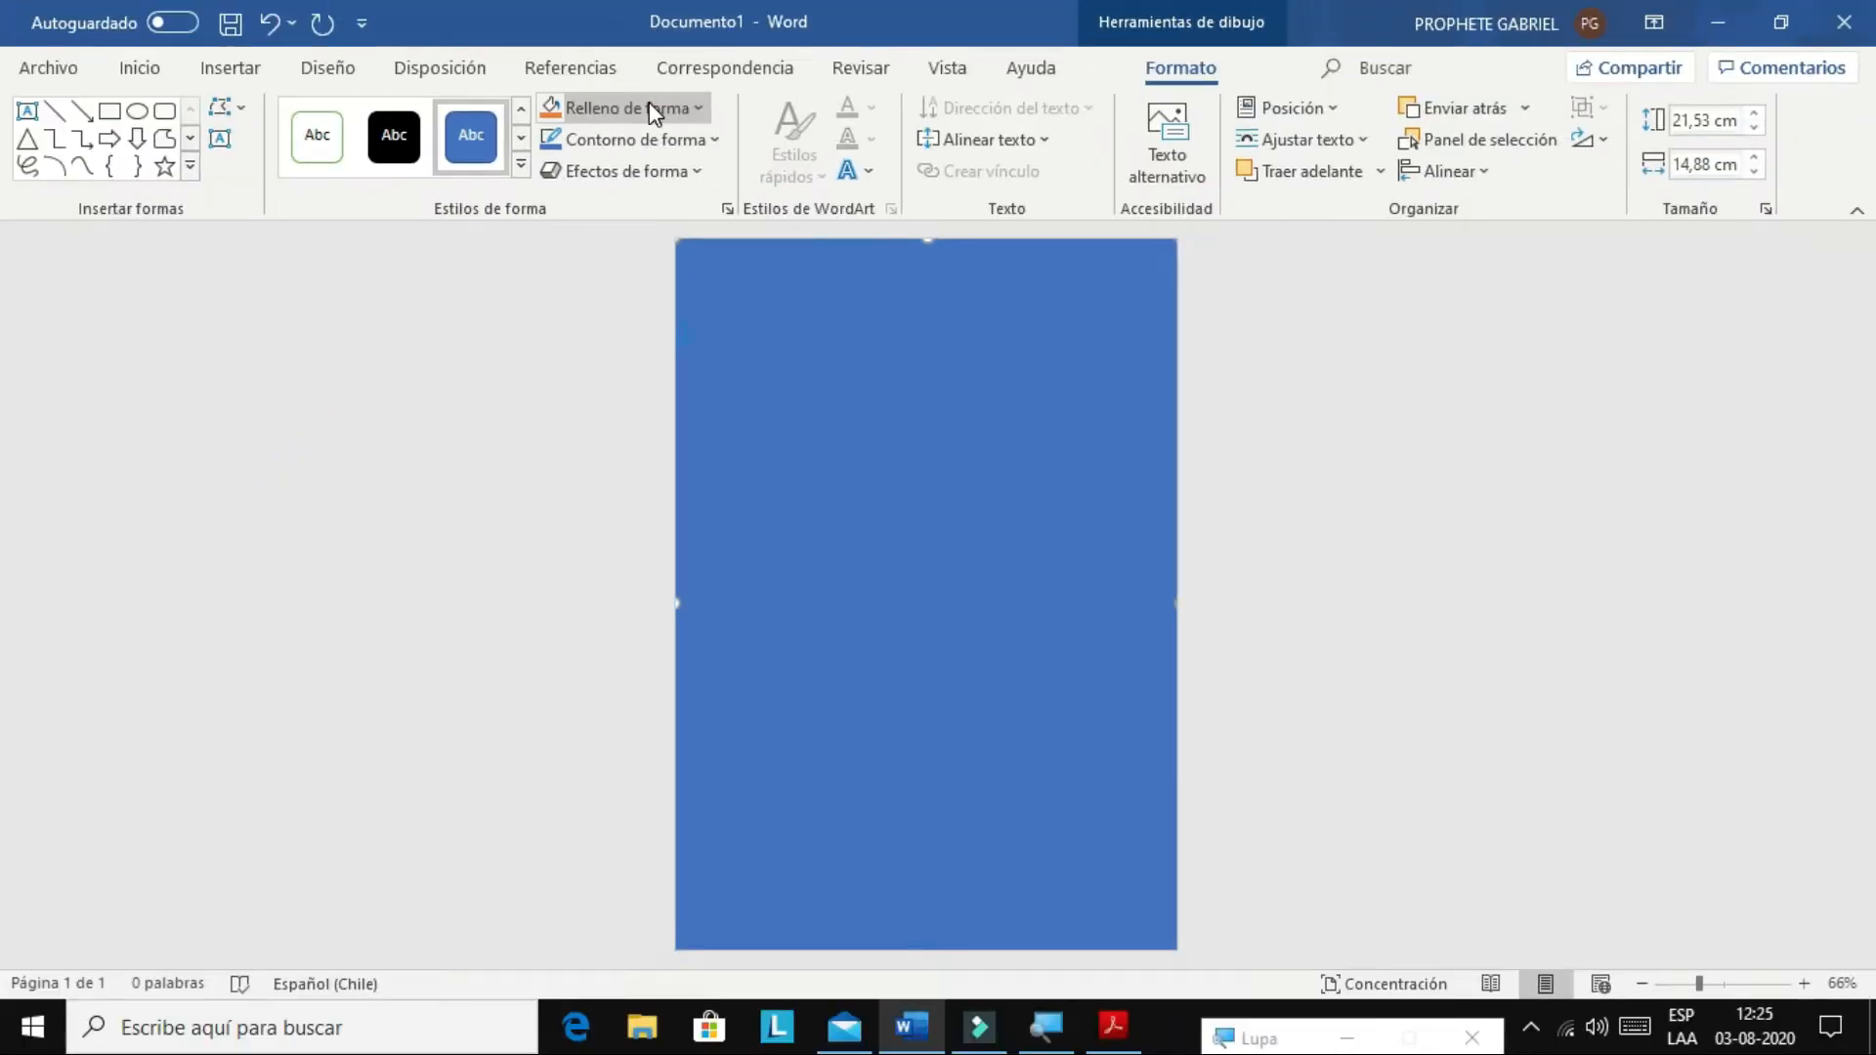
Fill the page-sized rectangle with standard red and remove its outline.
click(703, 106)
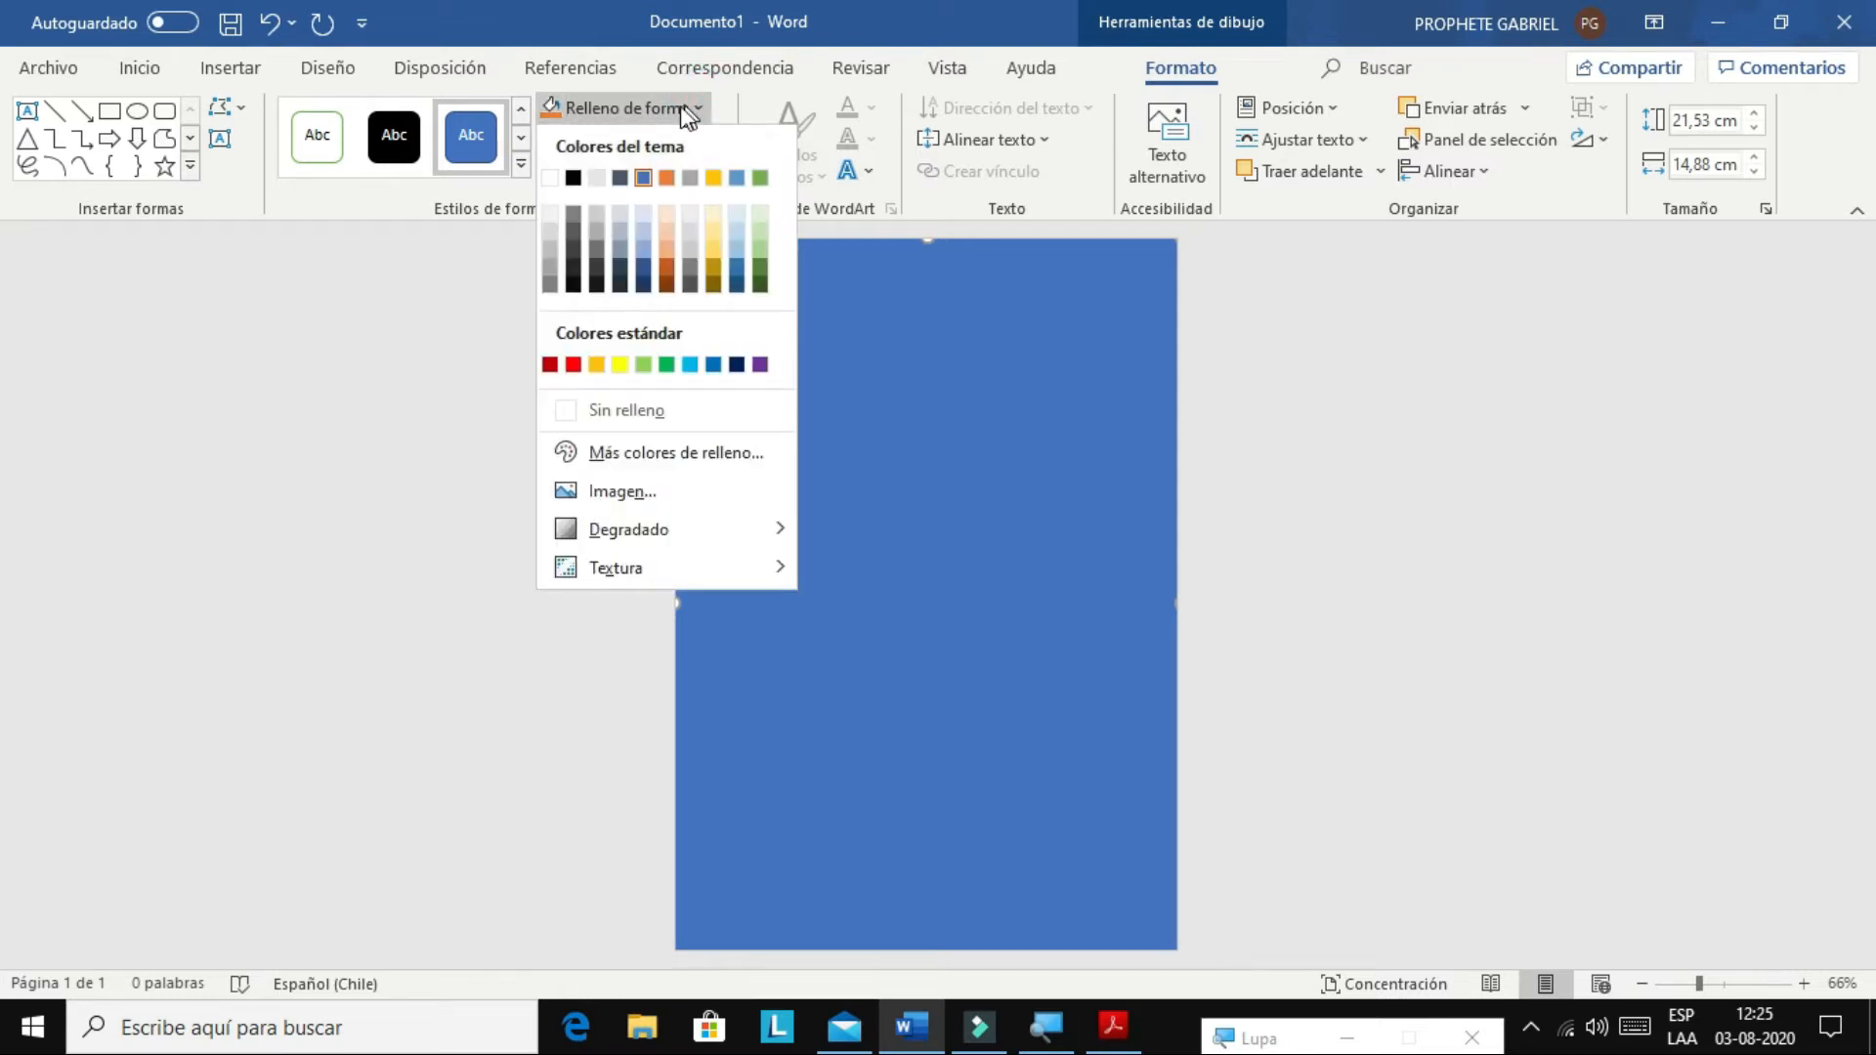
click(573, 364)
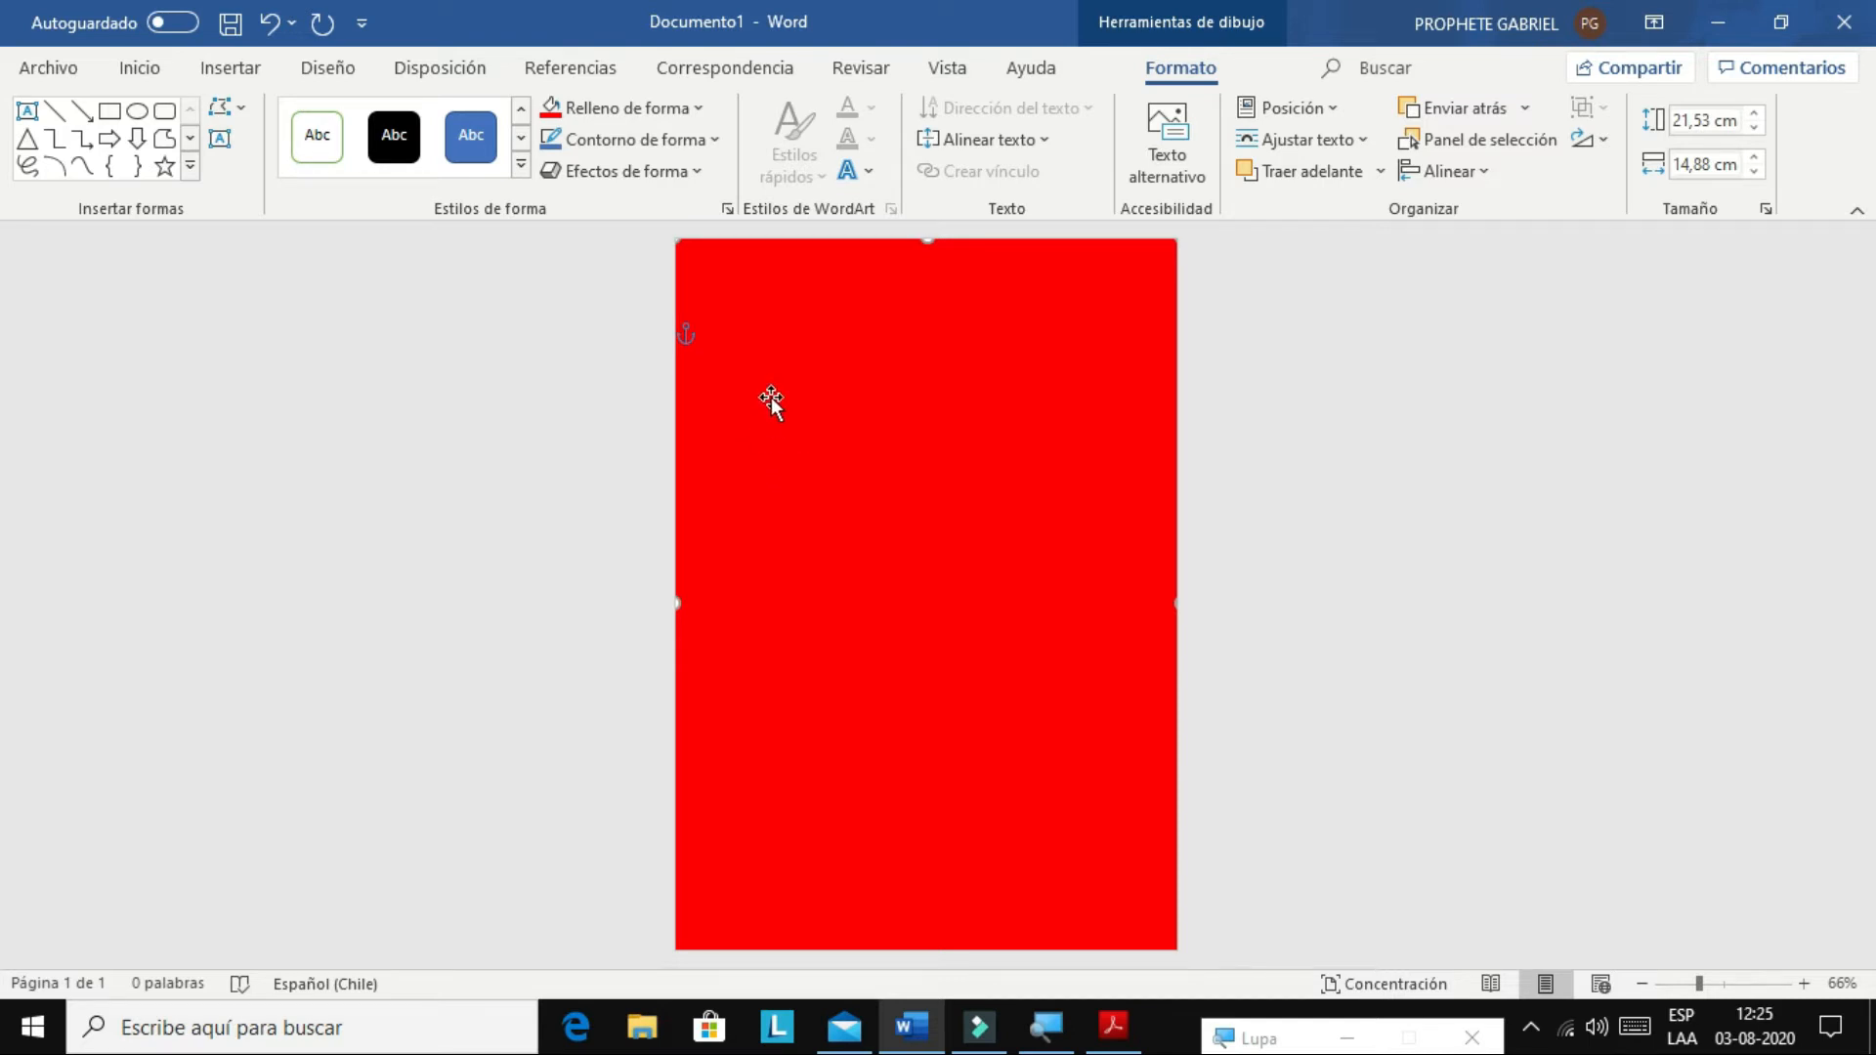
click(715, 141)
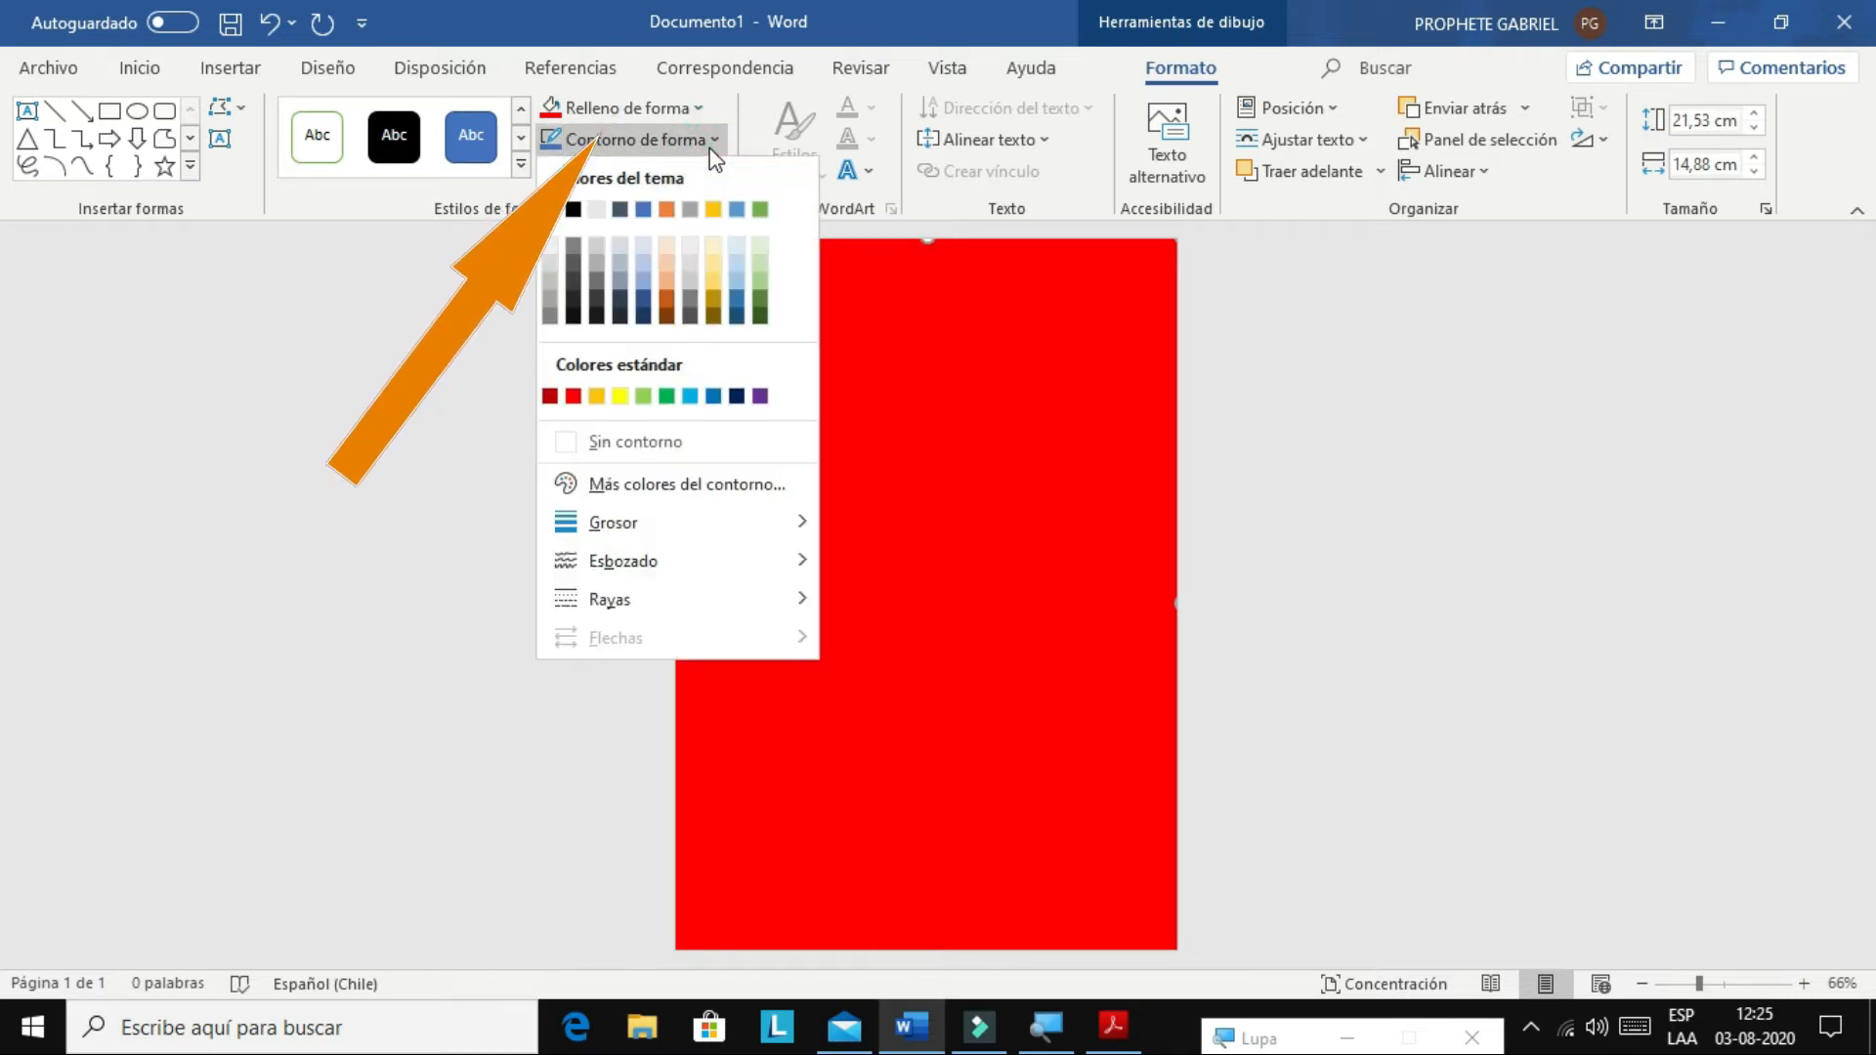
click(565, 442)
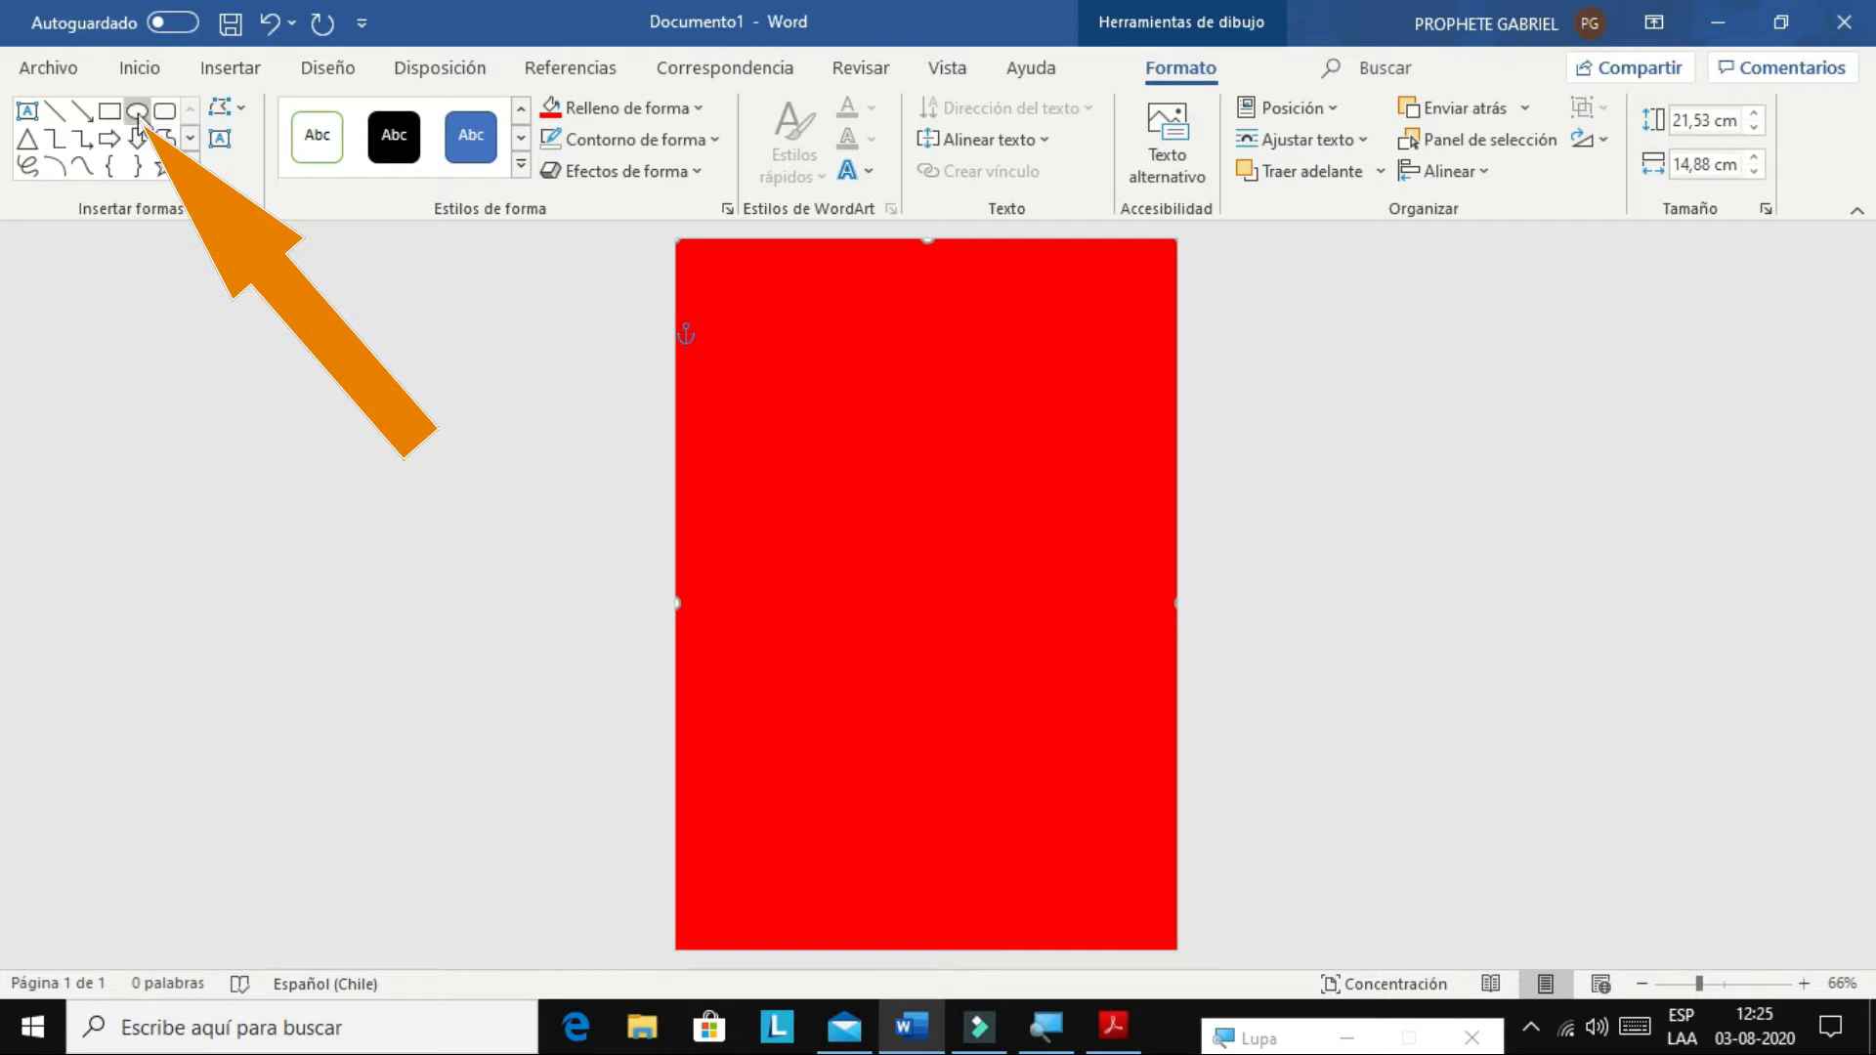
Draw an ellipse about 13.6 cm high and 18.9 cm wide, centred over the page's upper half and extending past its edges.
click(231, 69)
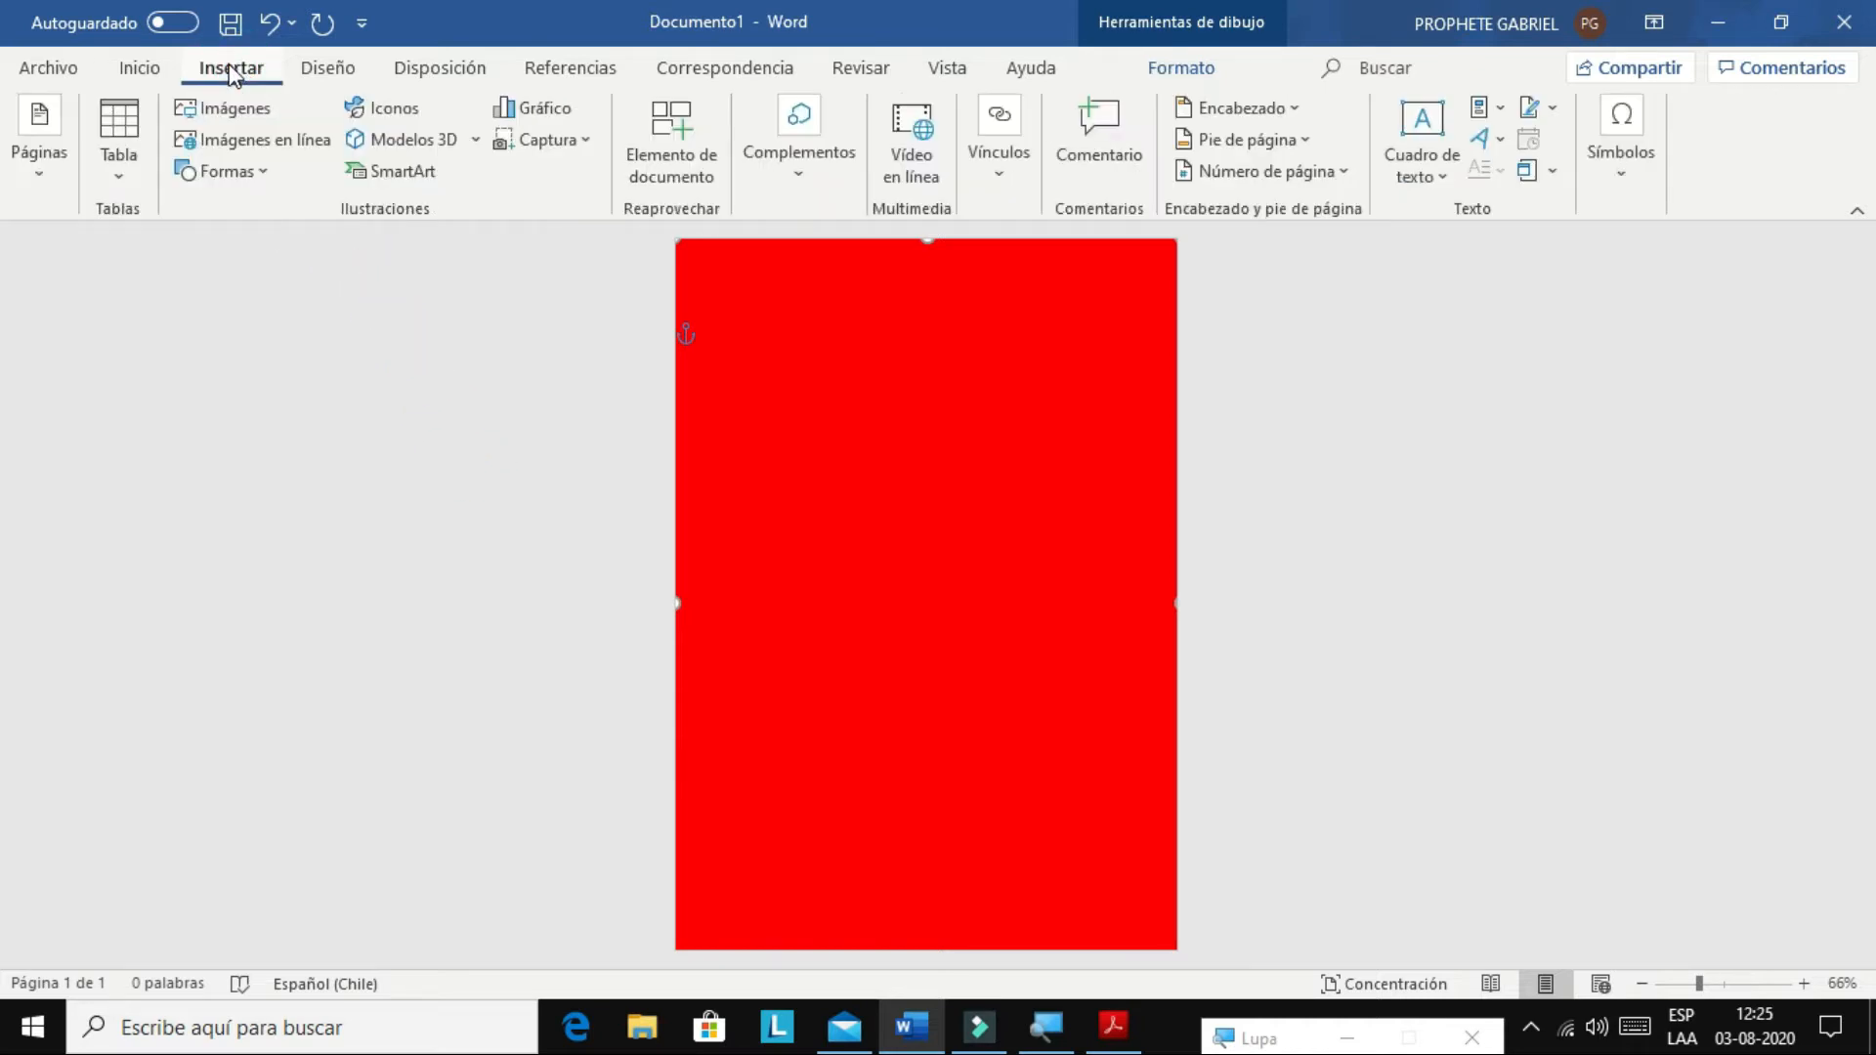
click(249, 168)
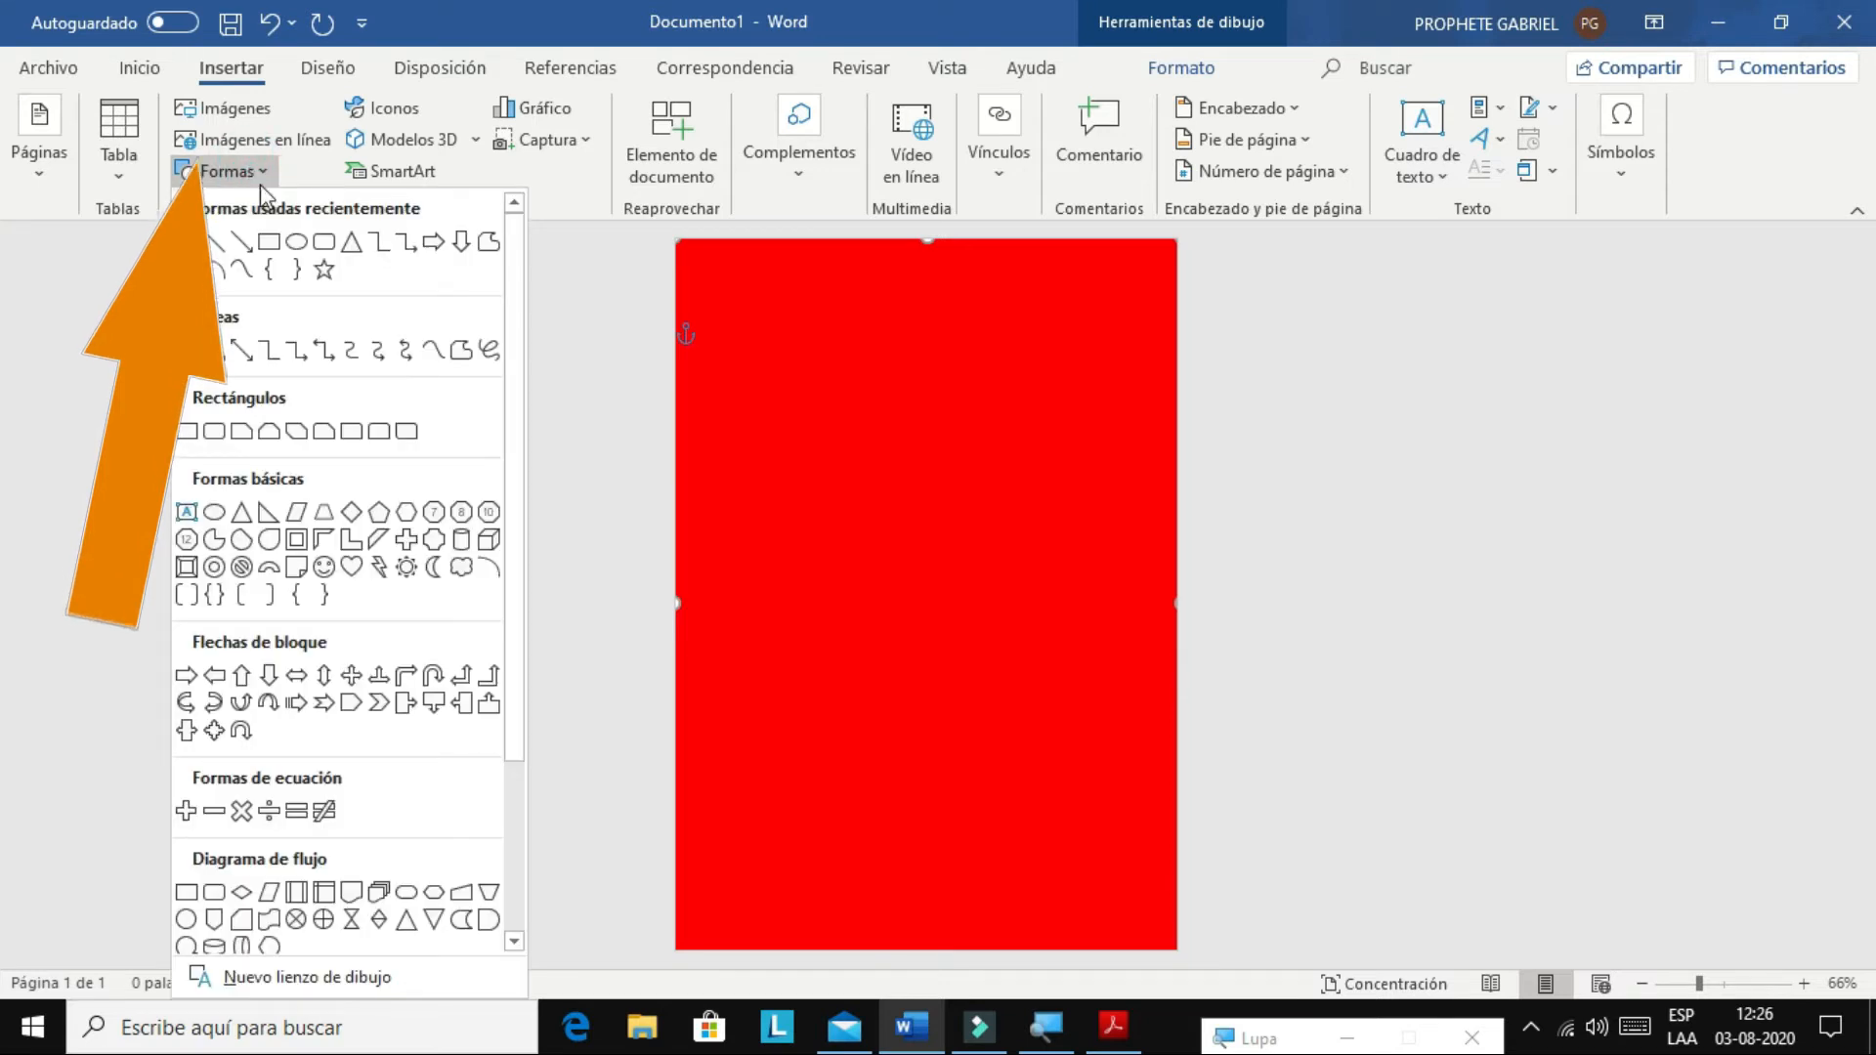
click(281, 248)
mouse_move(711, 267)
mouse_down()
mouse_move(736, 414)
mouse_move(967, 507)
mouse_move(1190, 516)
mouse_up()
drag(713, 264, 632, 231)
drag(775, 356, 762, 314)
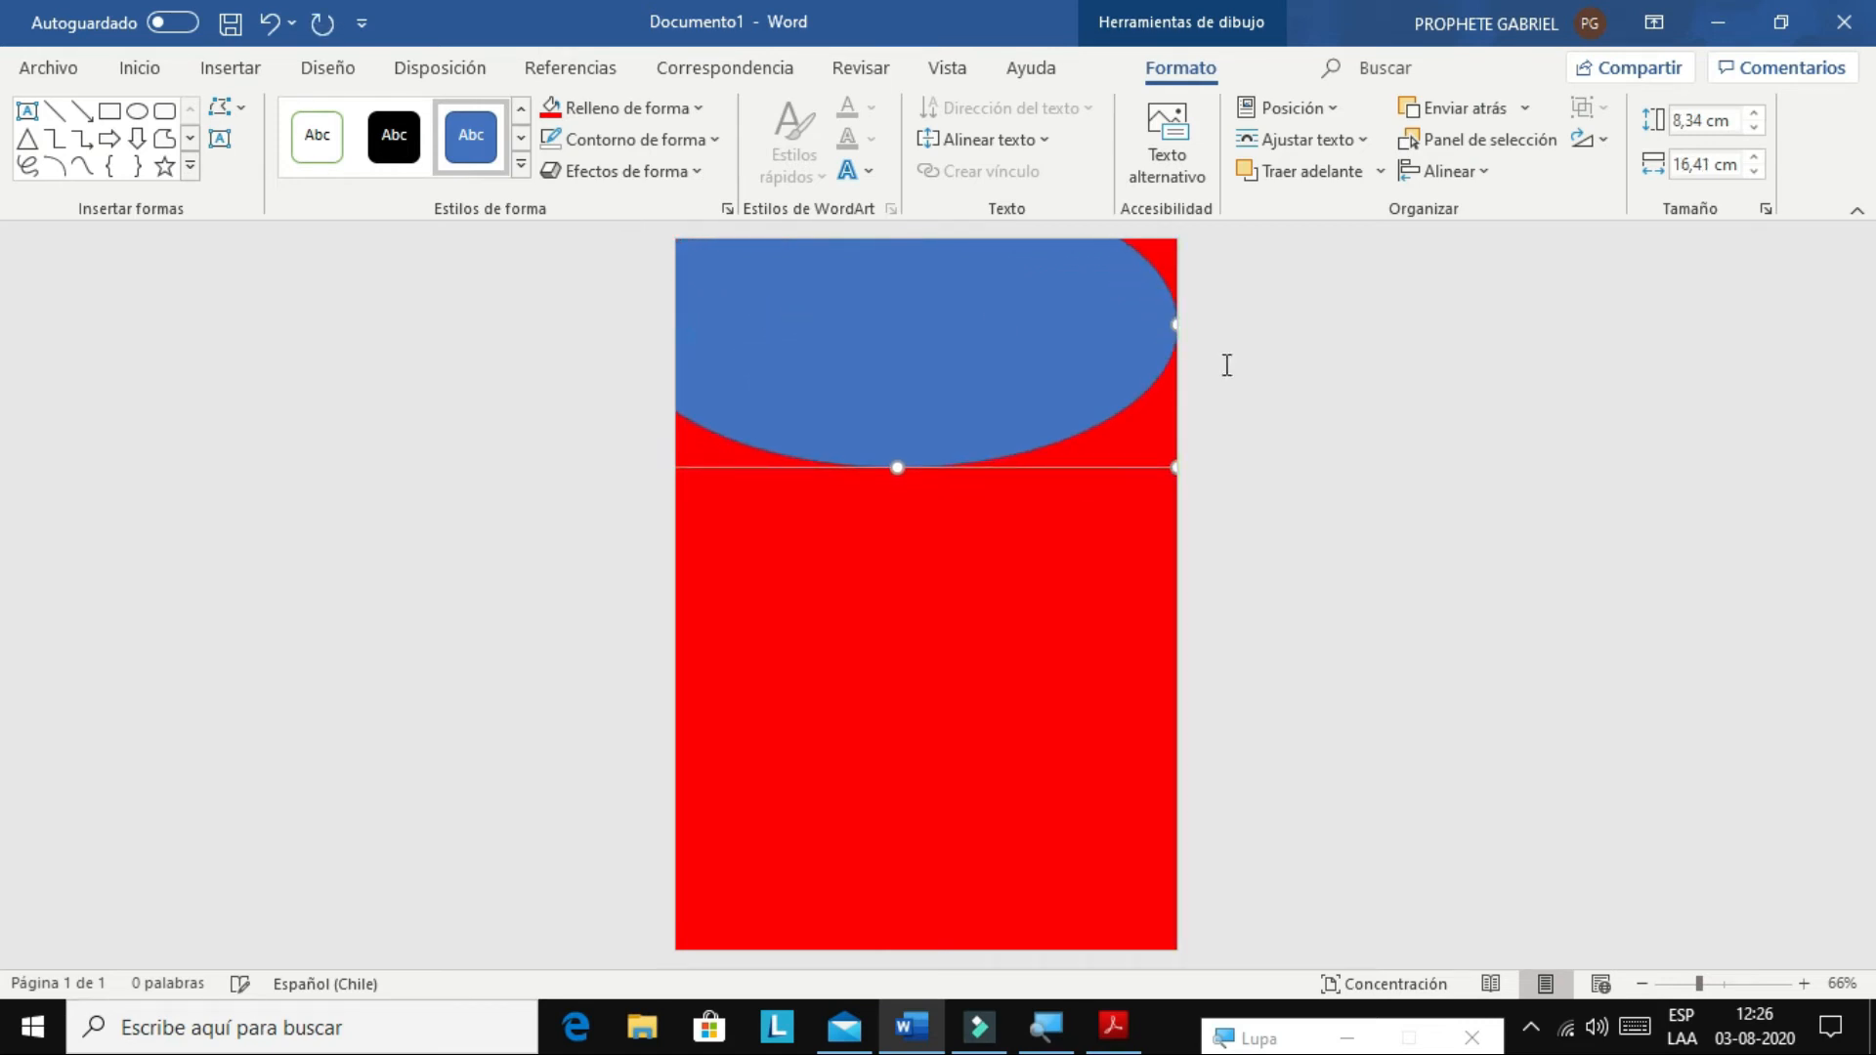
drag(1193, 314, 1260, 293)
drag(938, 467, 908, 648)
drag(788, 477, 914, 467)
click(924, 485)
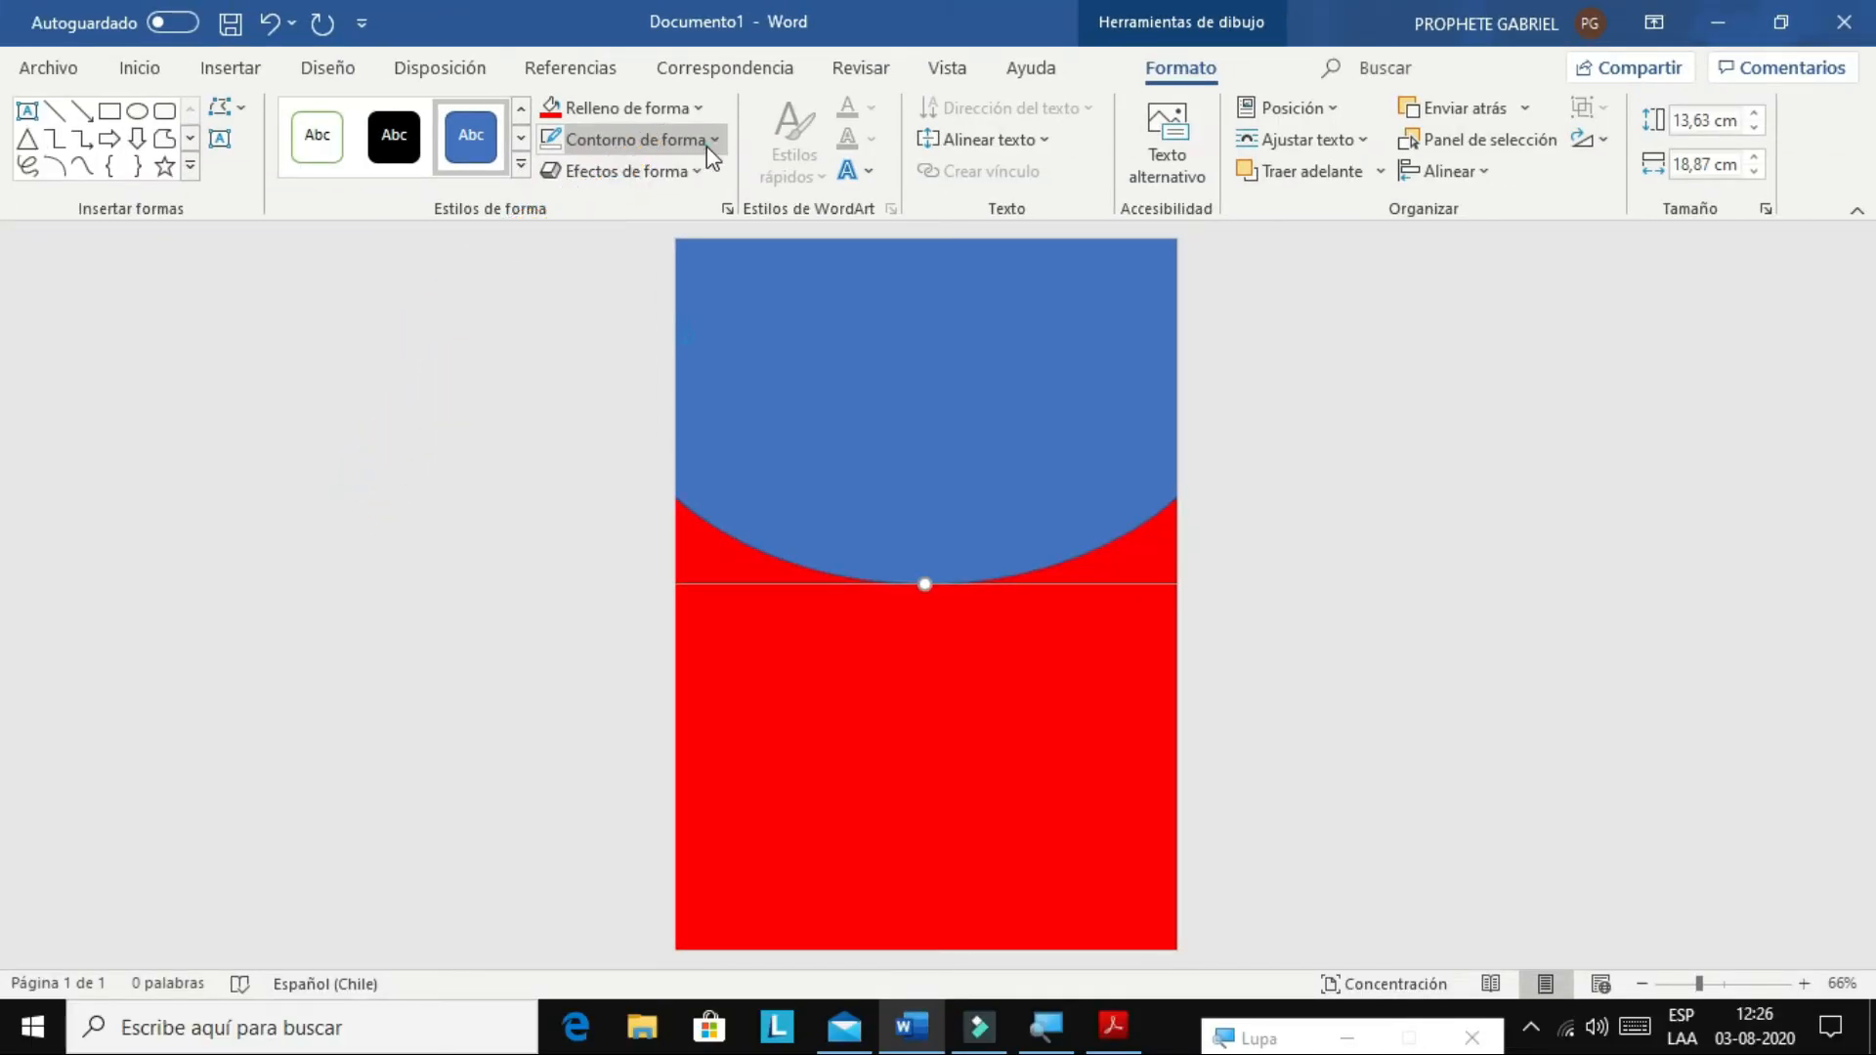
Remove the ellipse's outline and fill it with white.
click(707, 147)
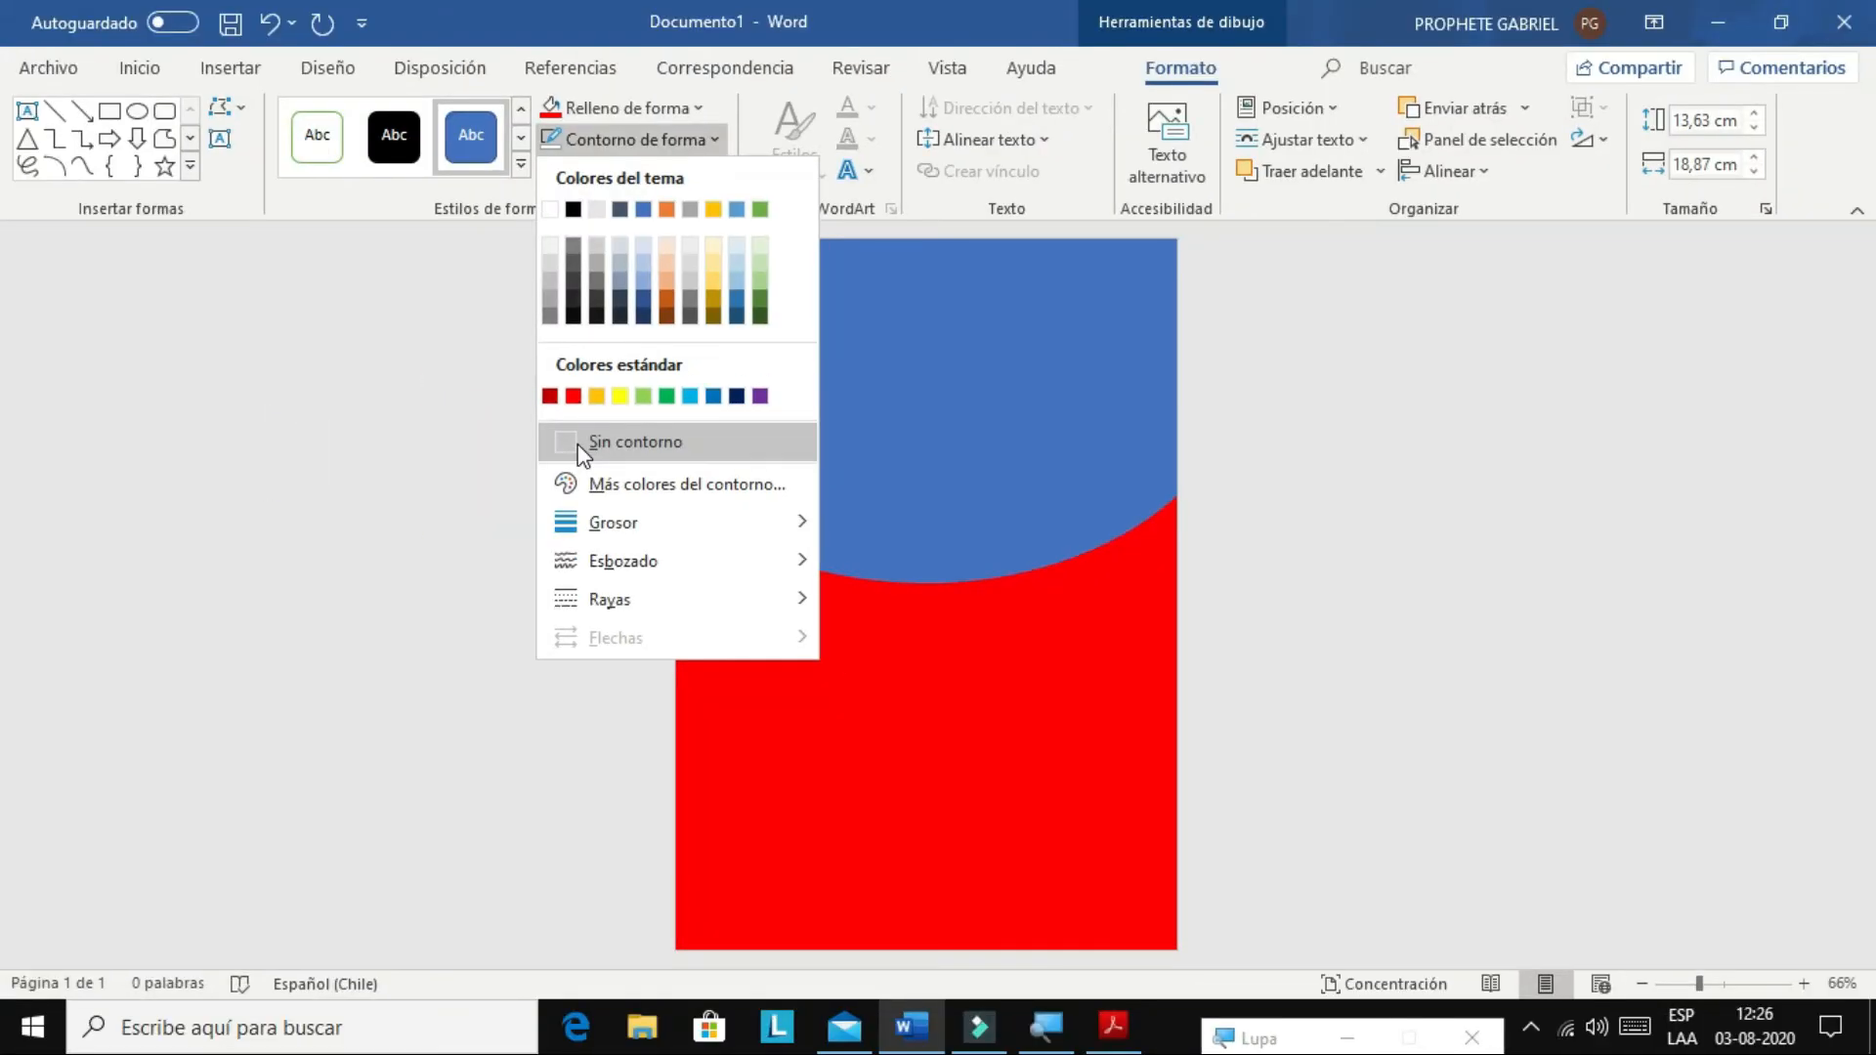
click(583, 451)
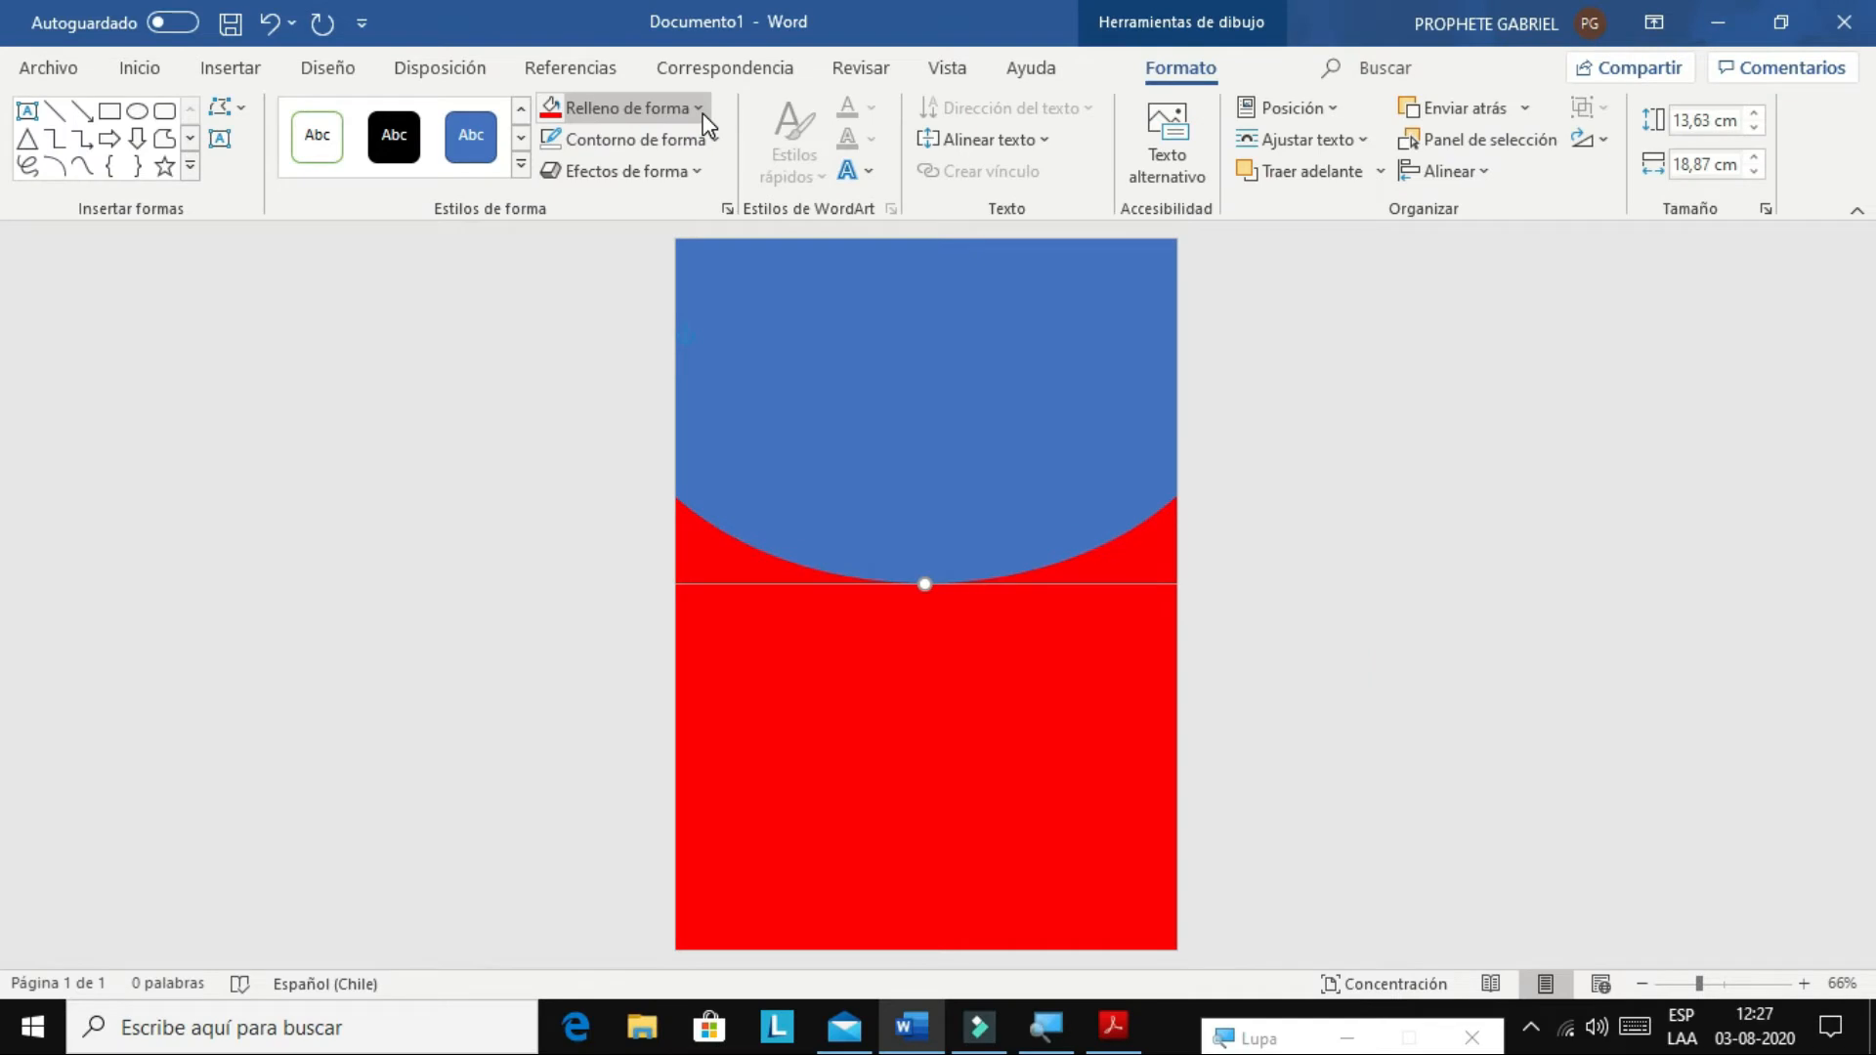
click(702, 107)
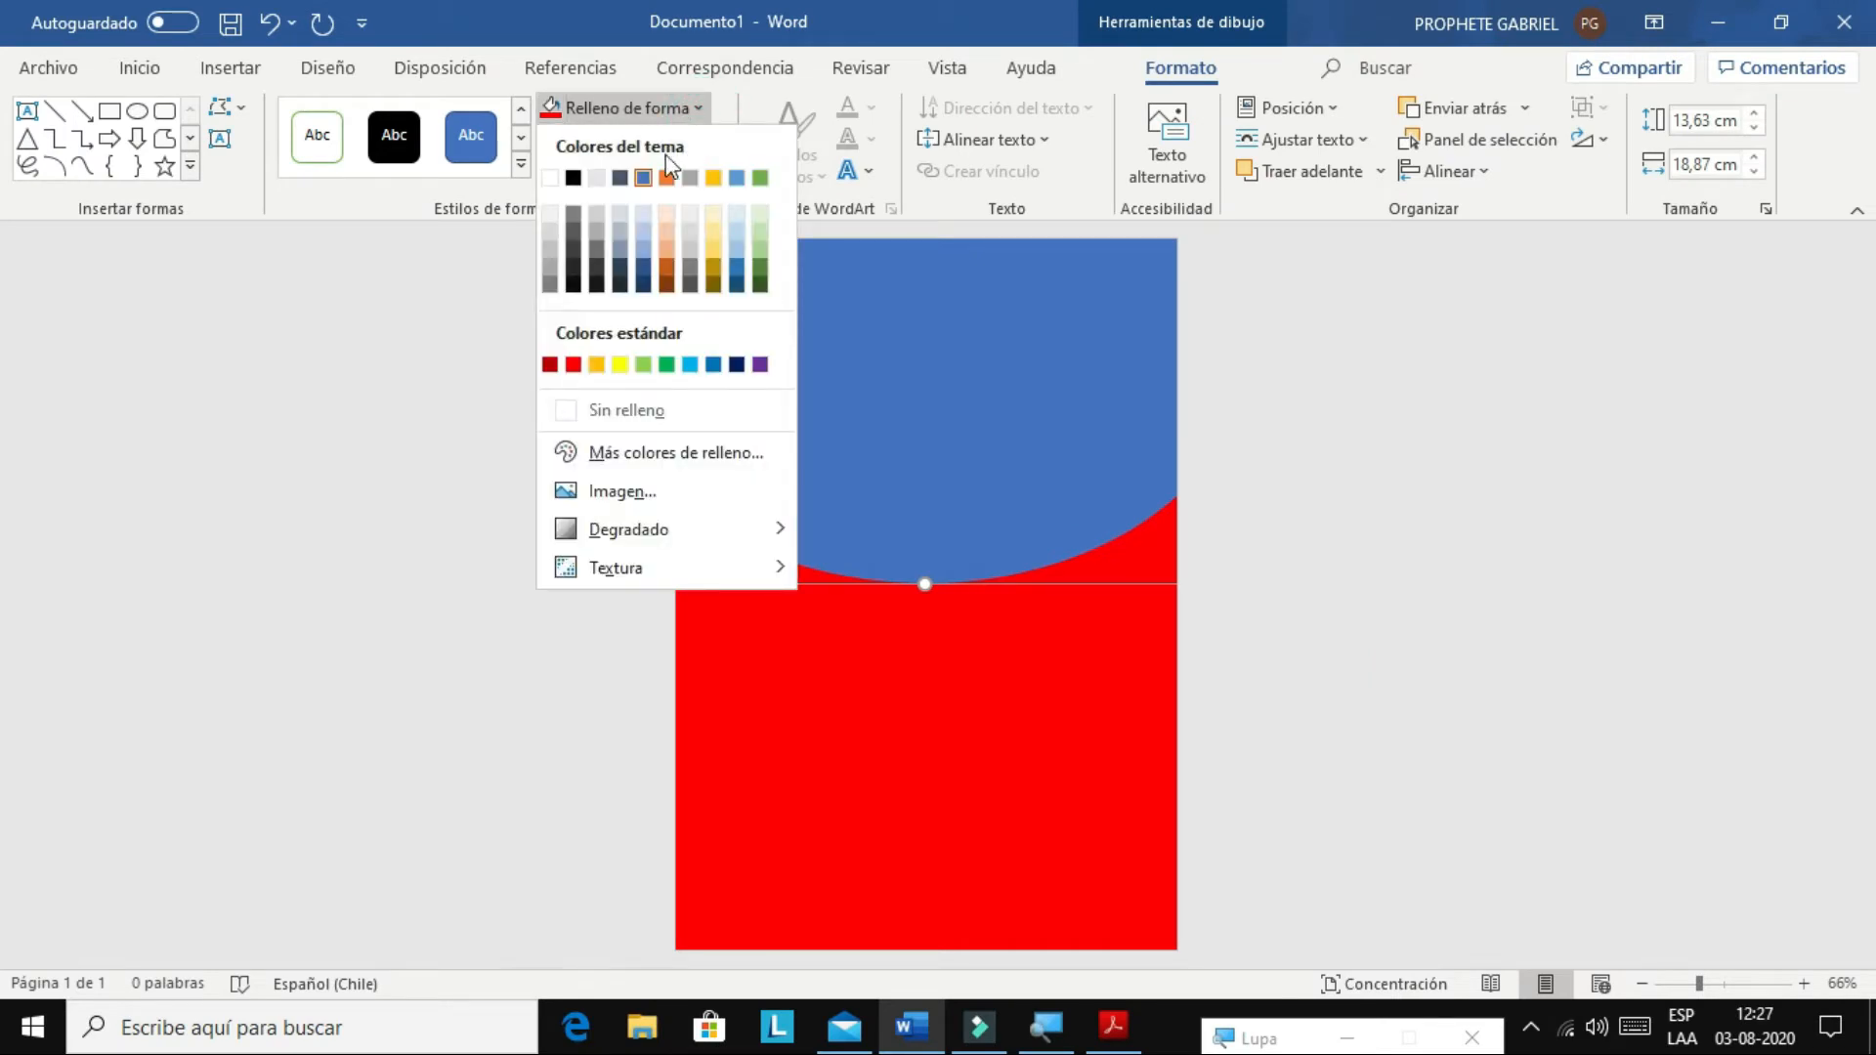
click(549, 178)
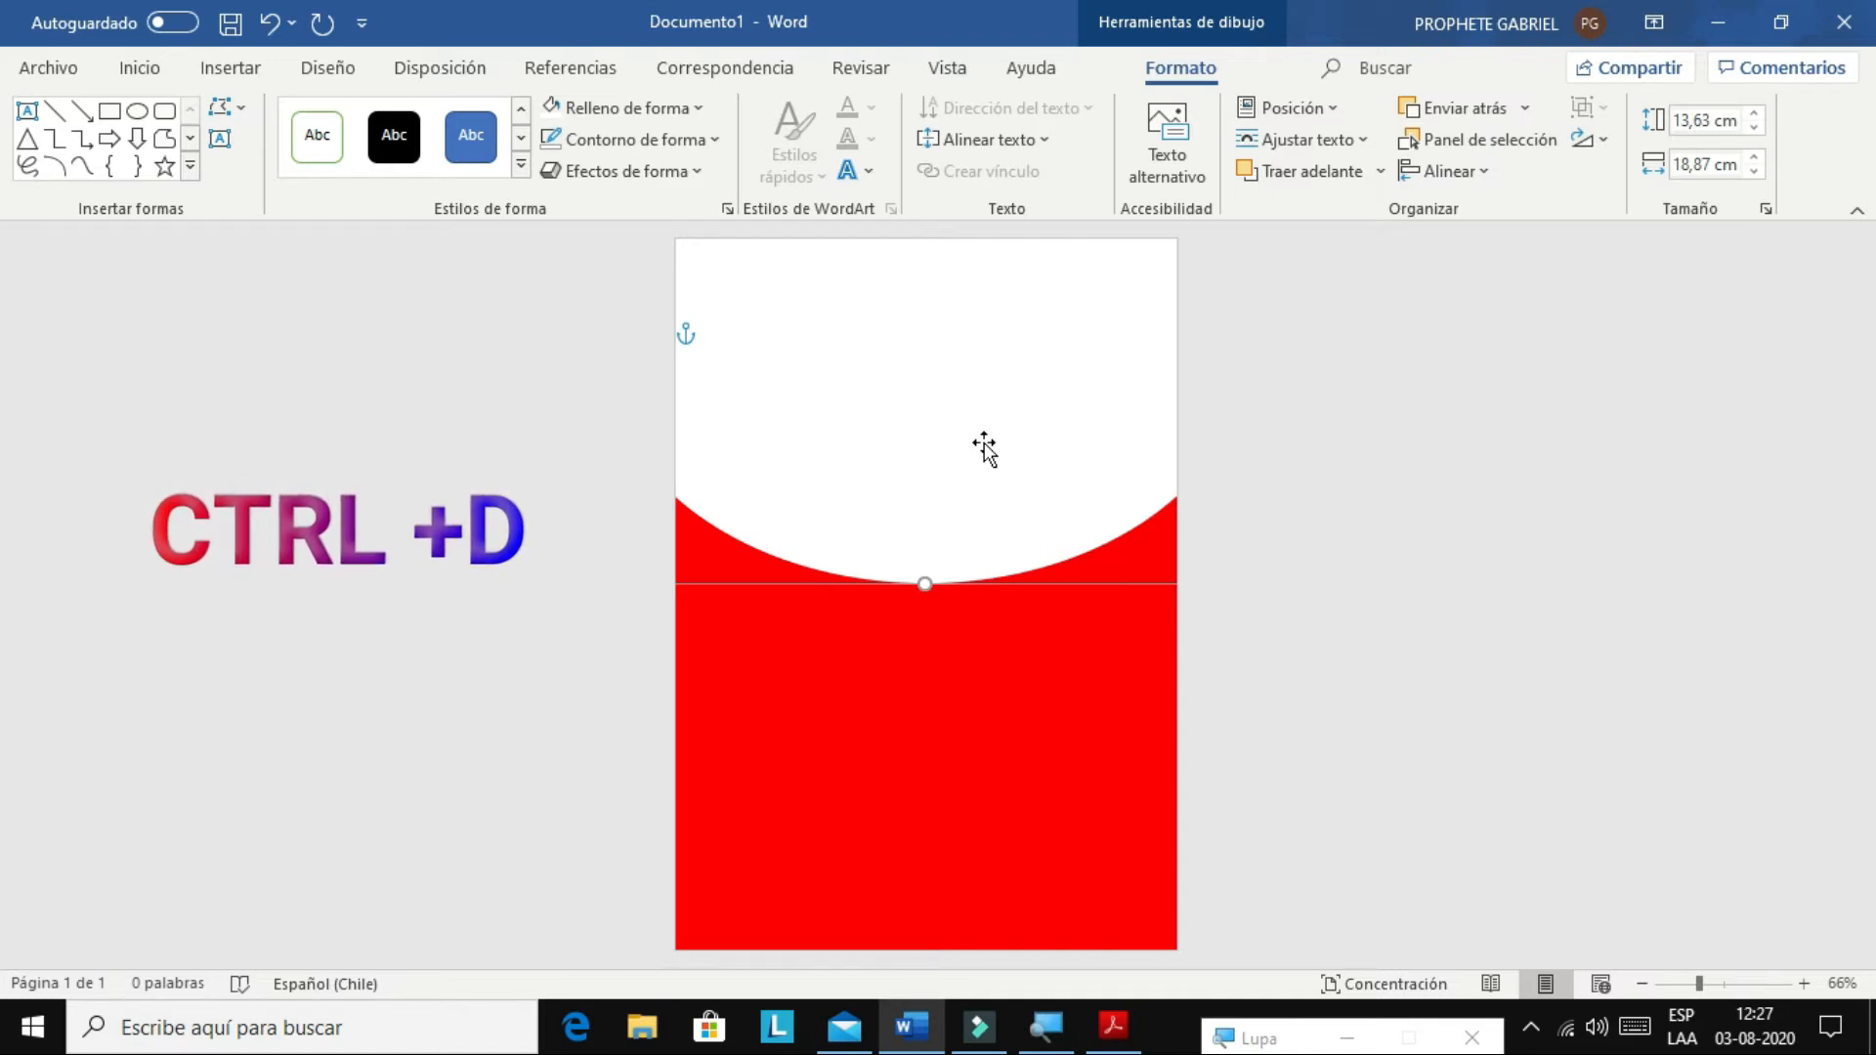
Duplicate the white ellipse, fill the copy with red, and move it up, centred, to leave a curved white band beneath.
key(ctrl+d)
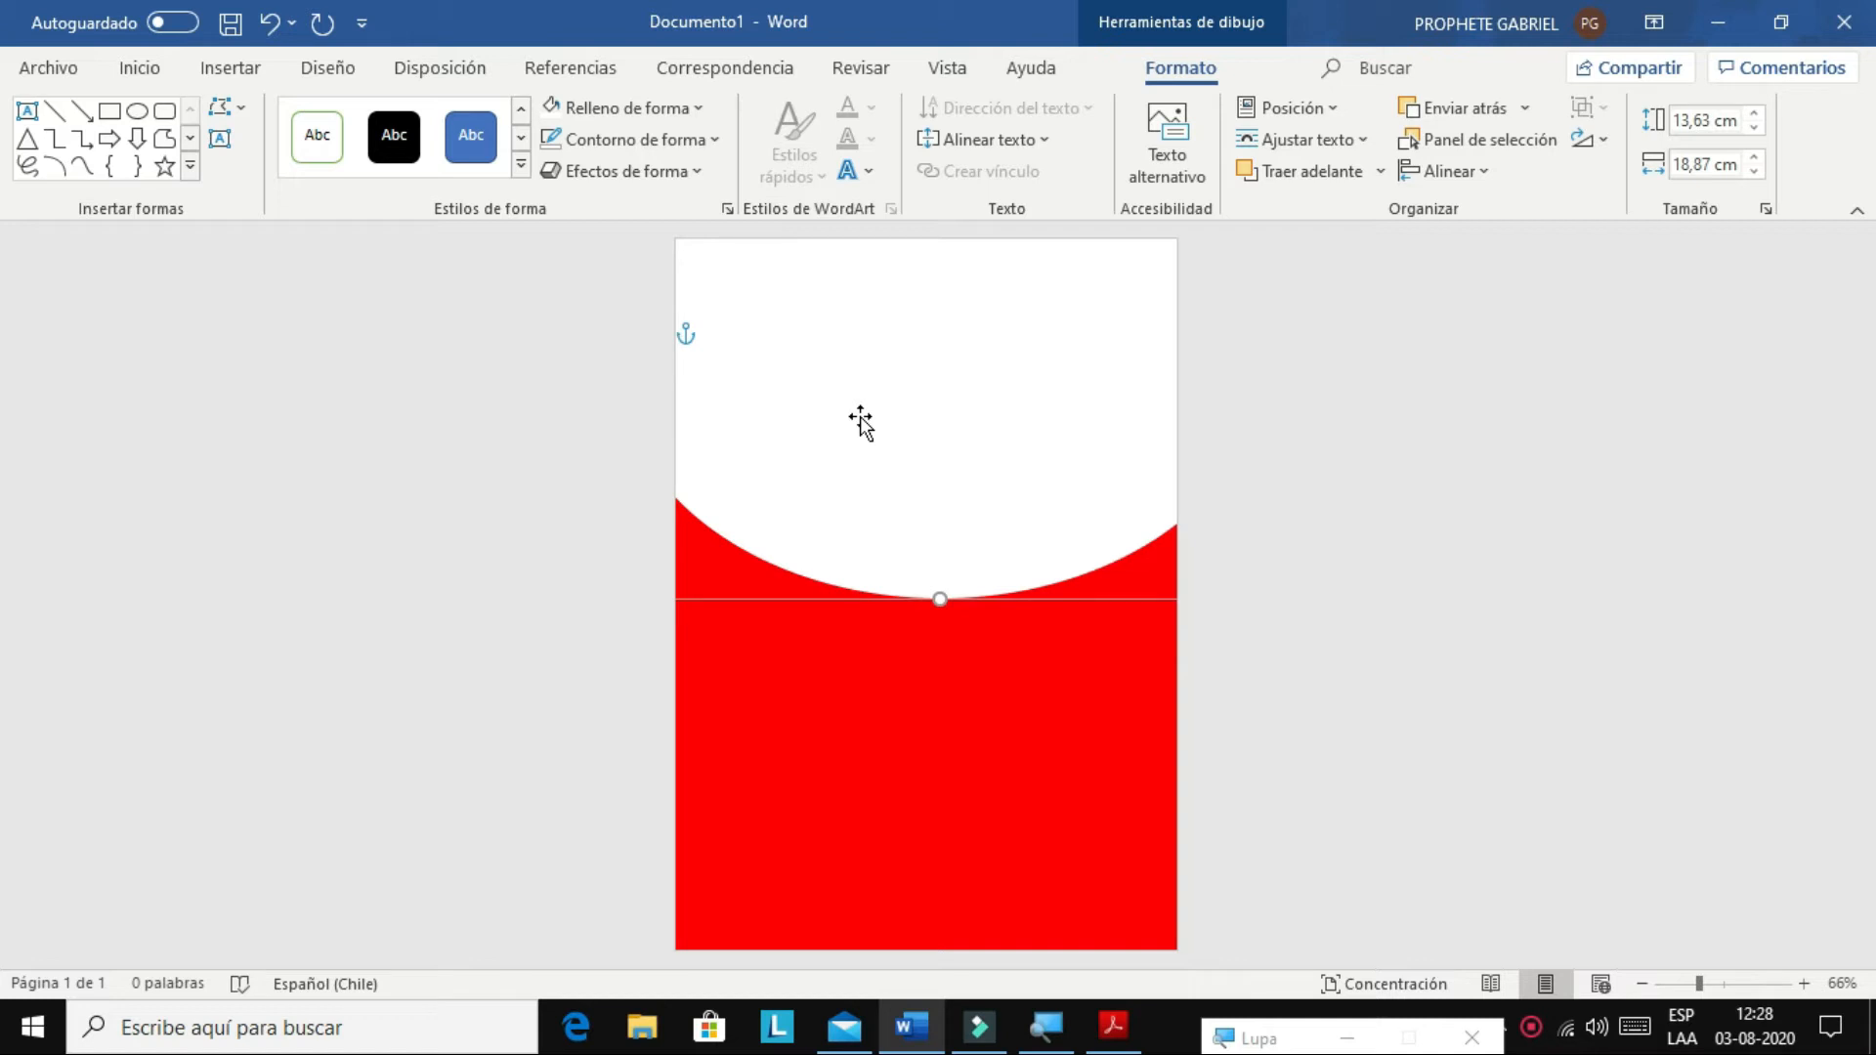
click(697, 109)
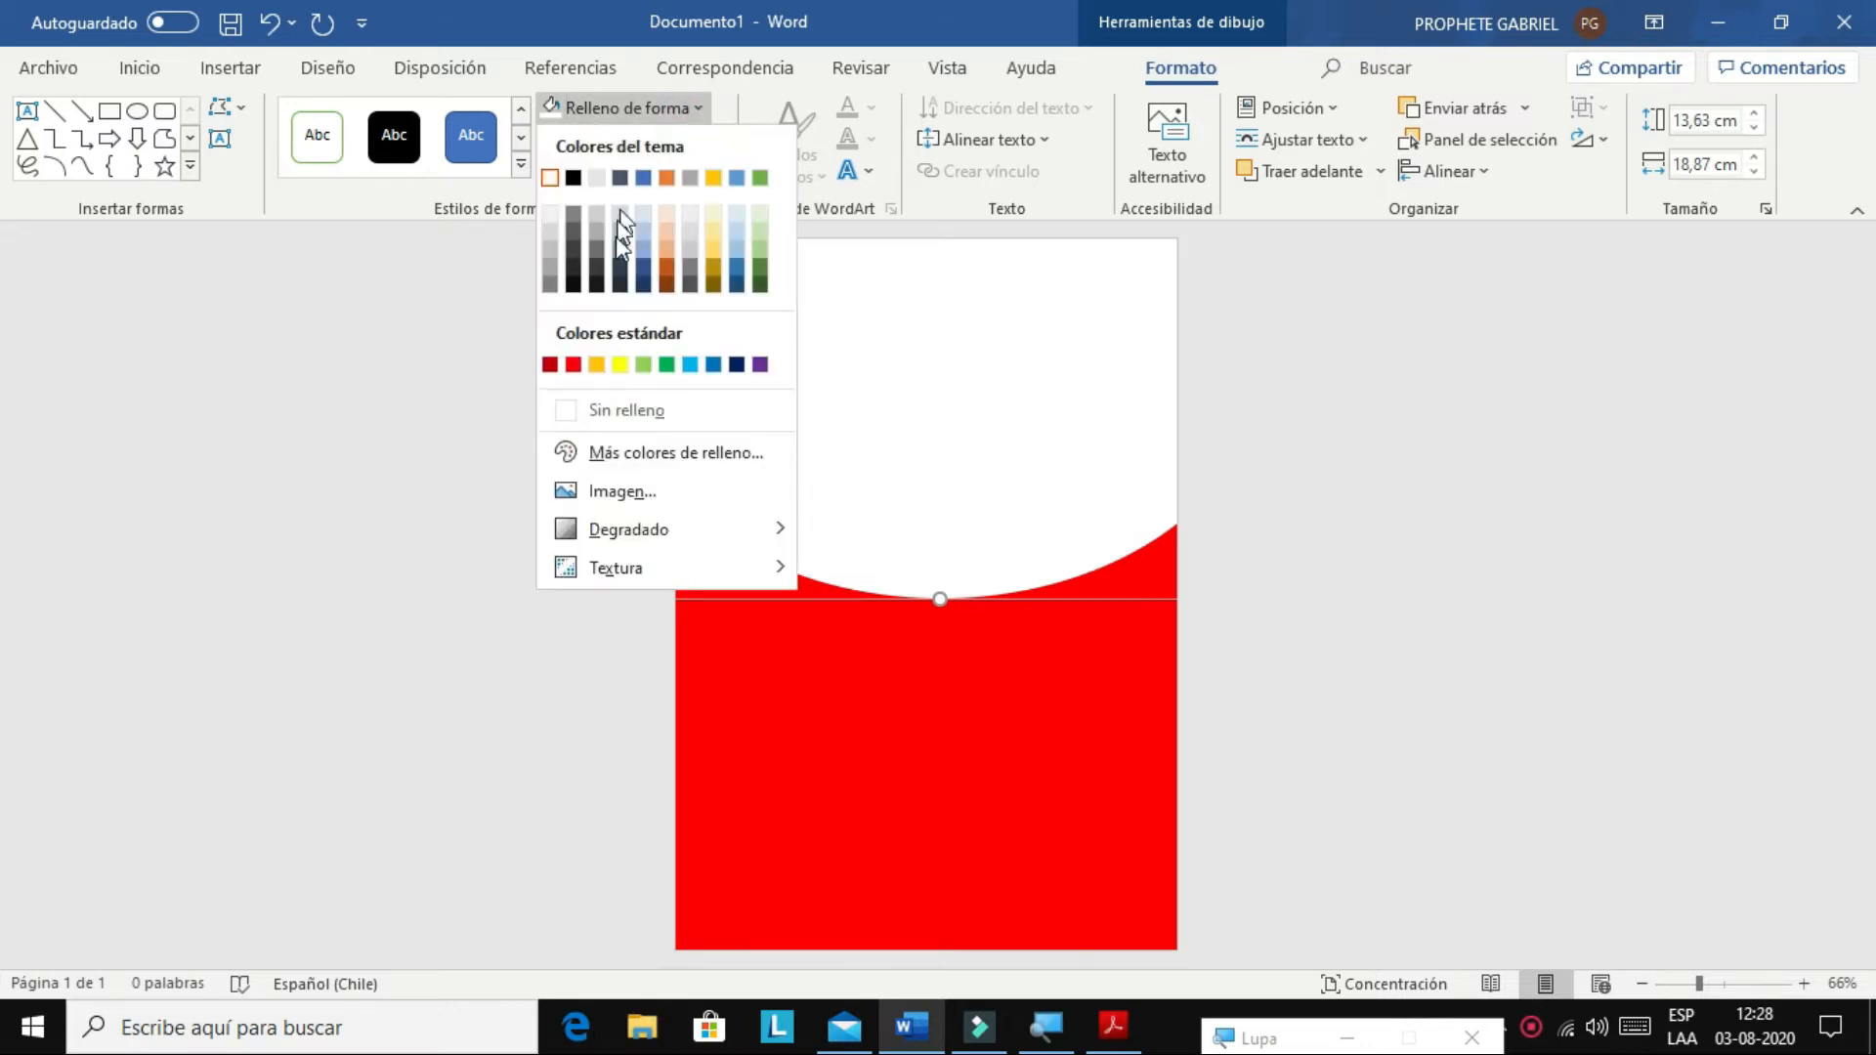
click(568, 366)
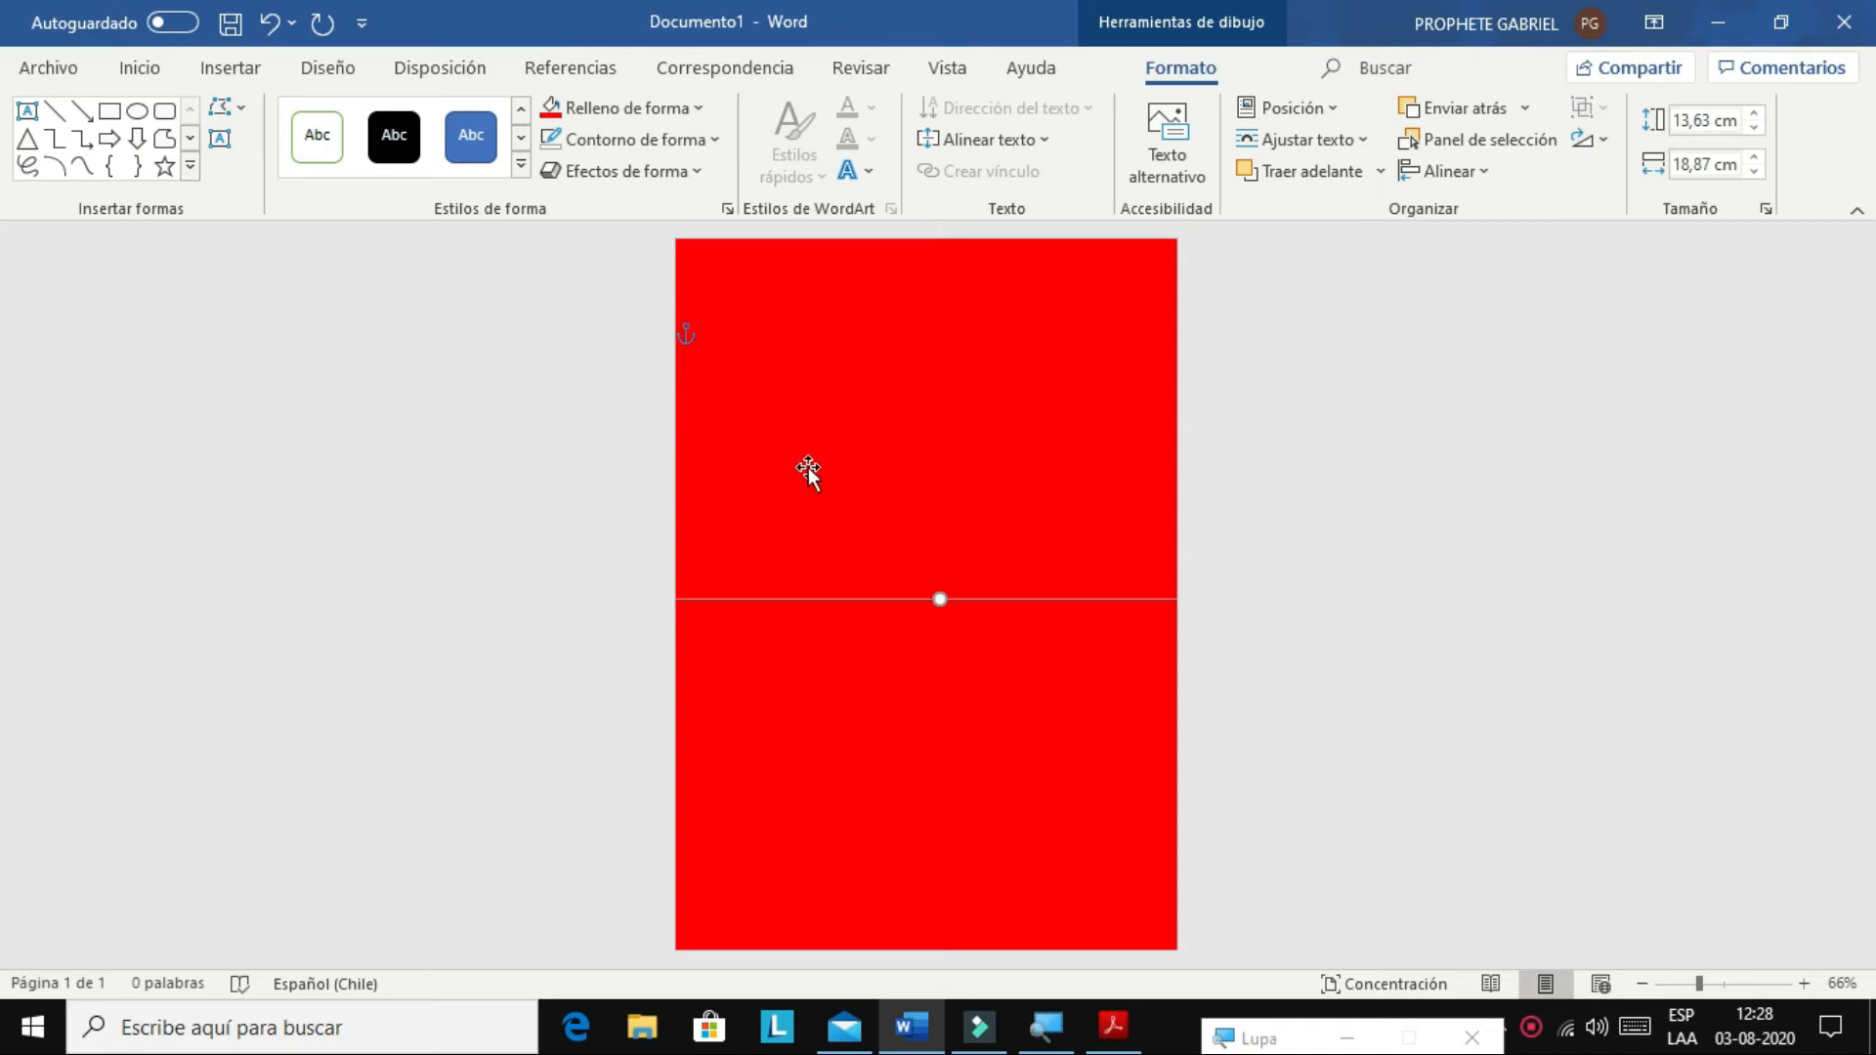
drag(903, 499, 887, 435)
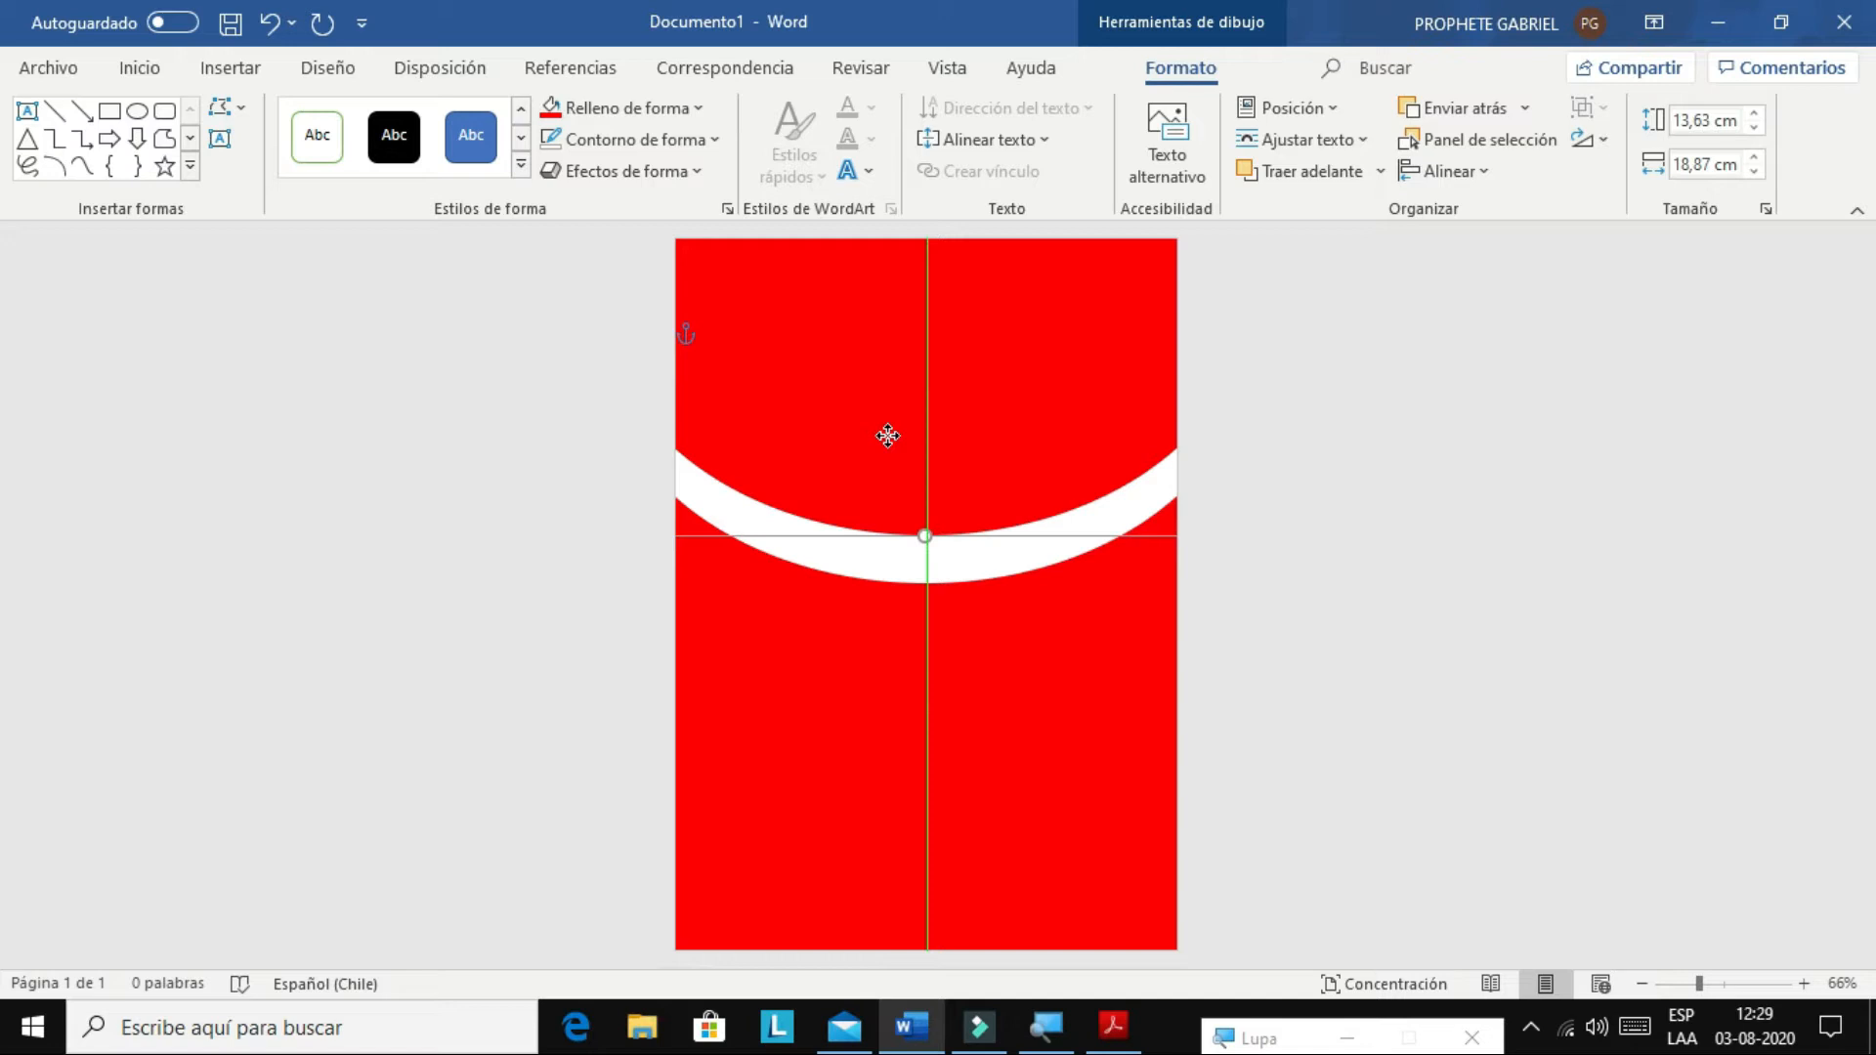
drag(887, 436, 890, 434)
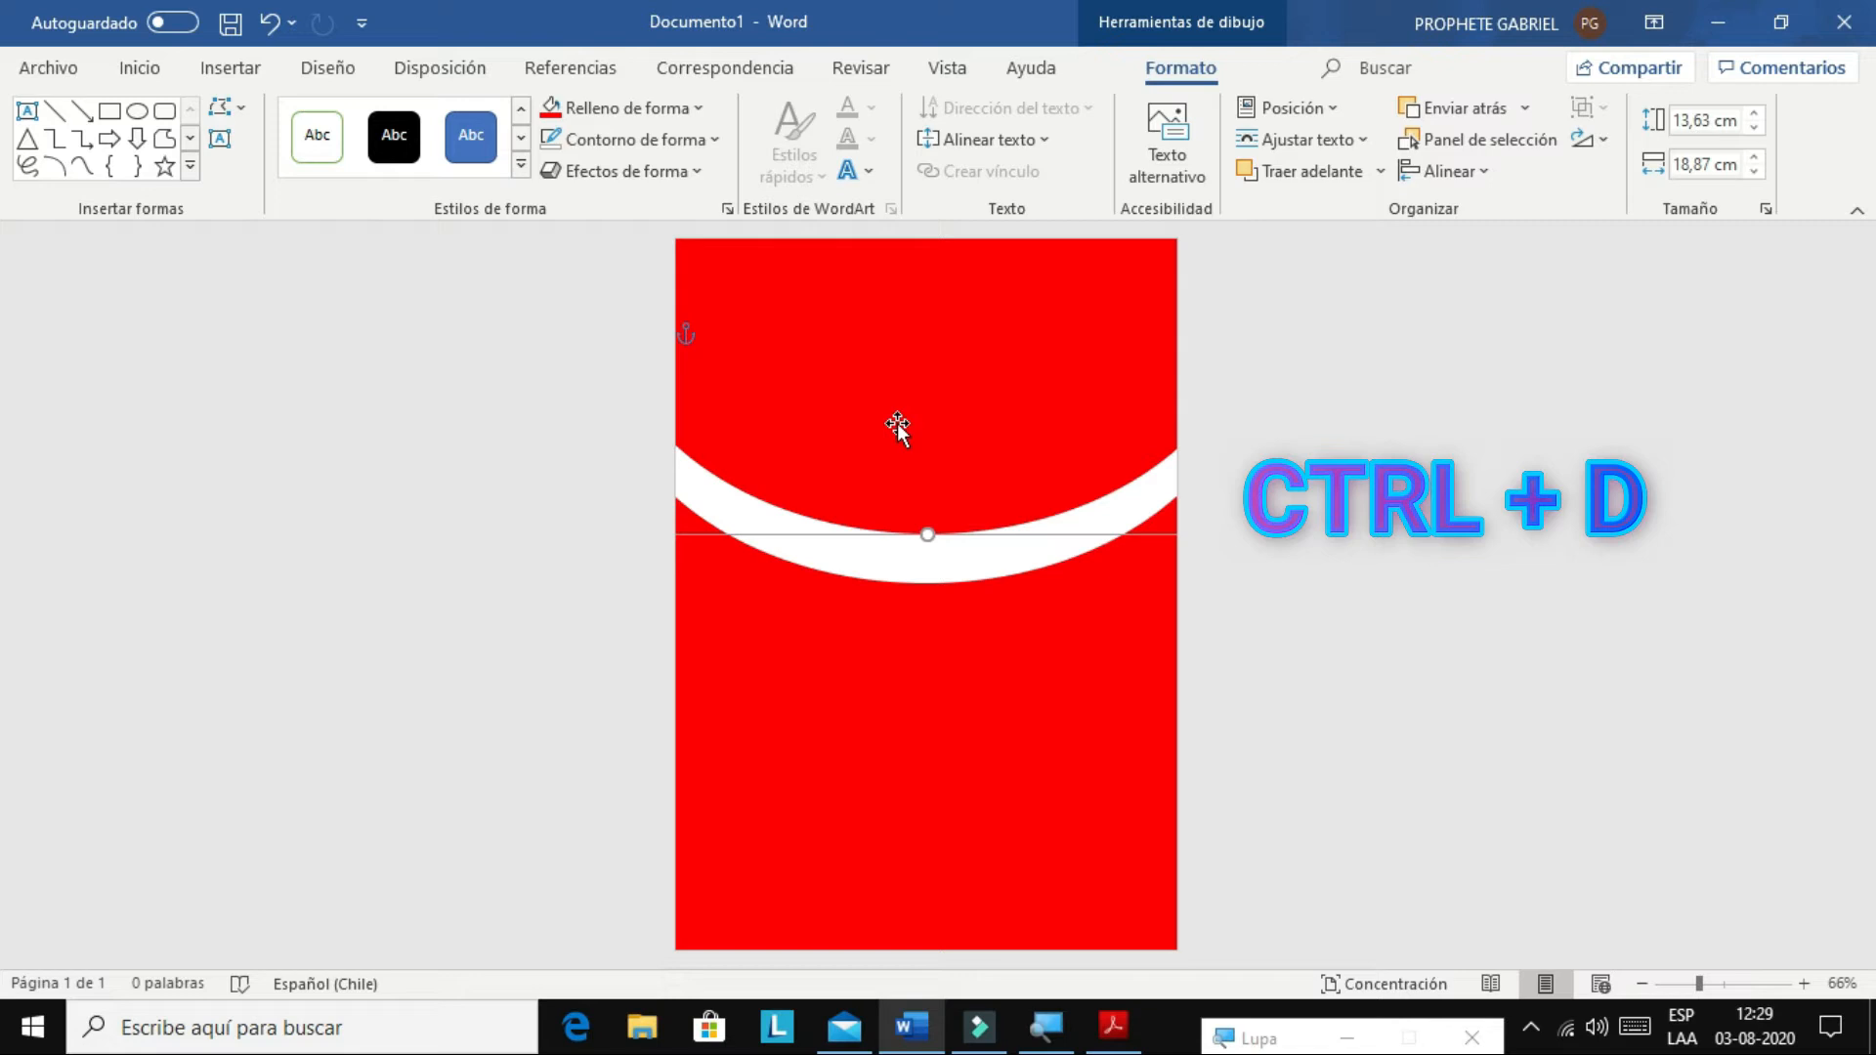
Duplicate the red ellipse, fill the copy with white, and move it up to leave a curved red band beneath.
key(ctrl+z)
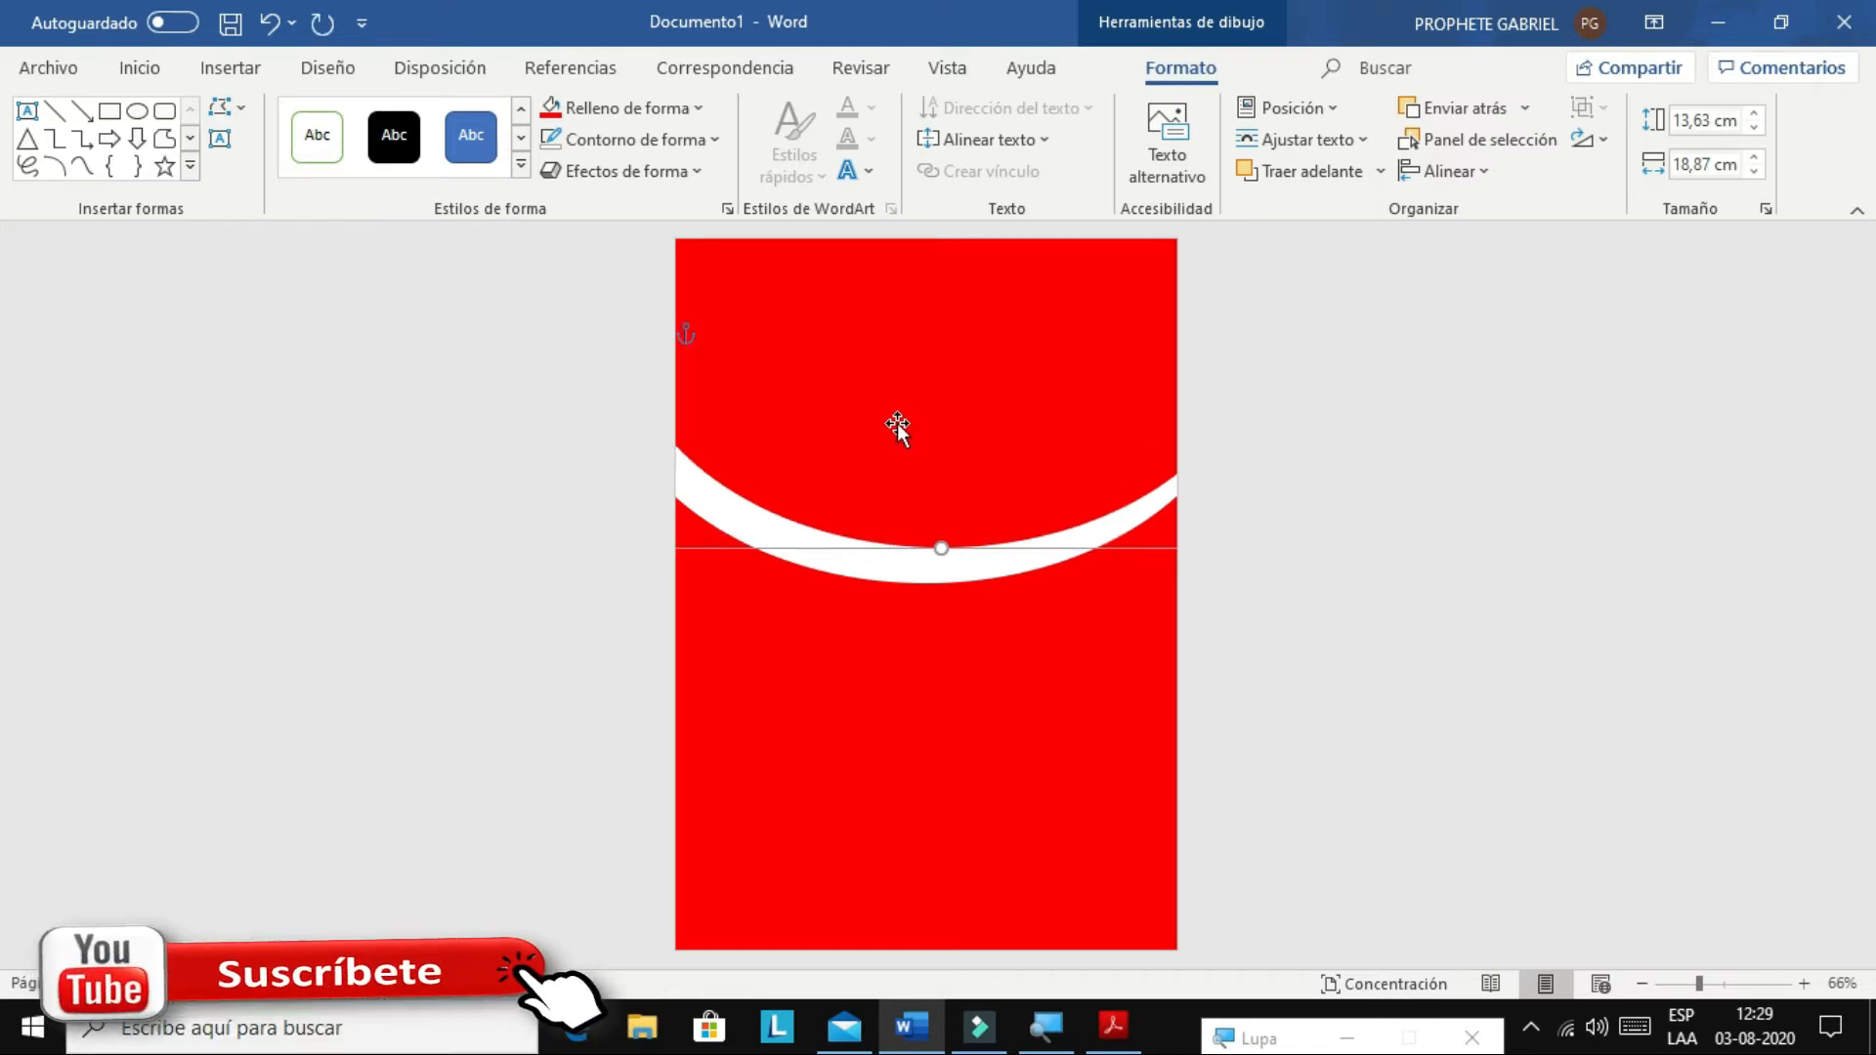
click(700, 110)
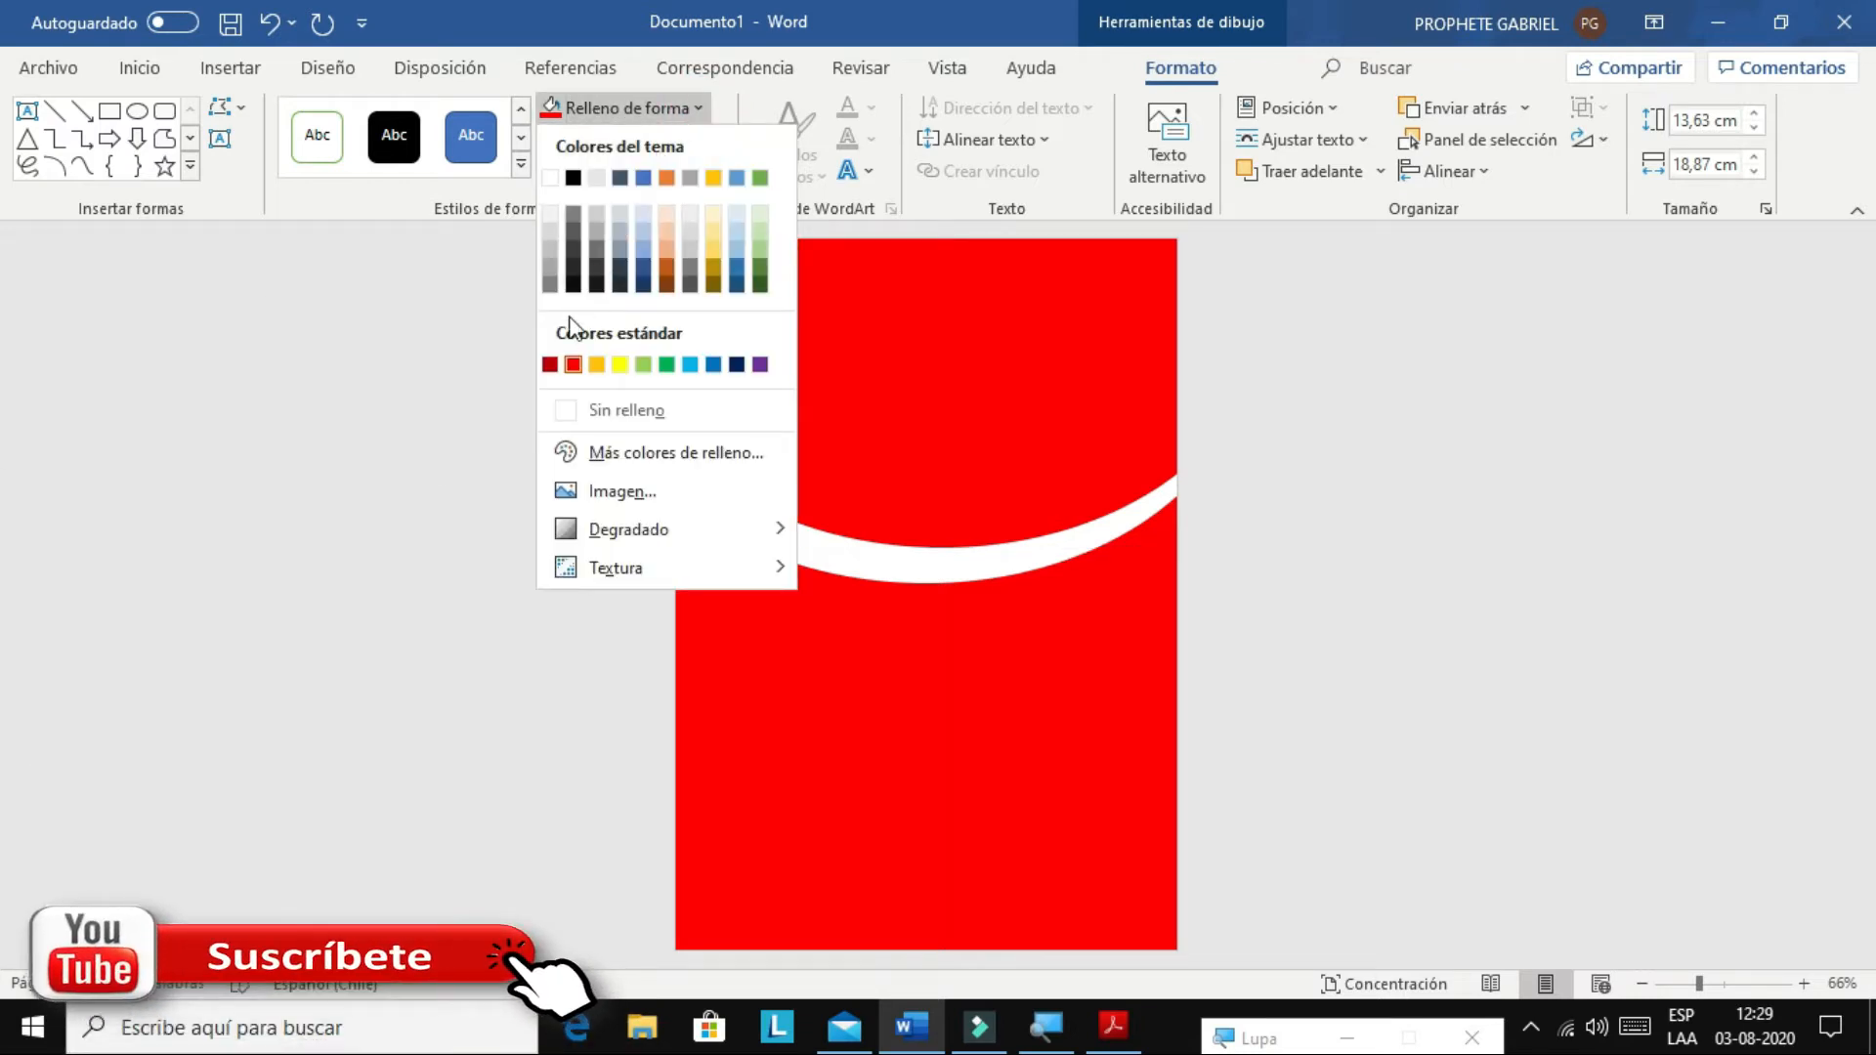
click(550, 177)
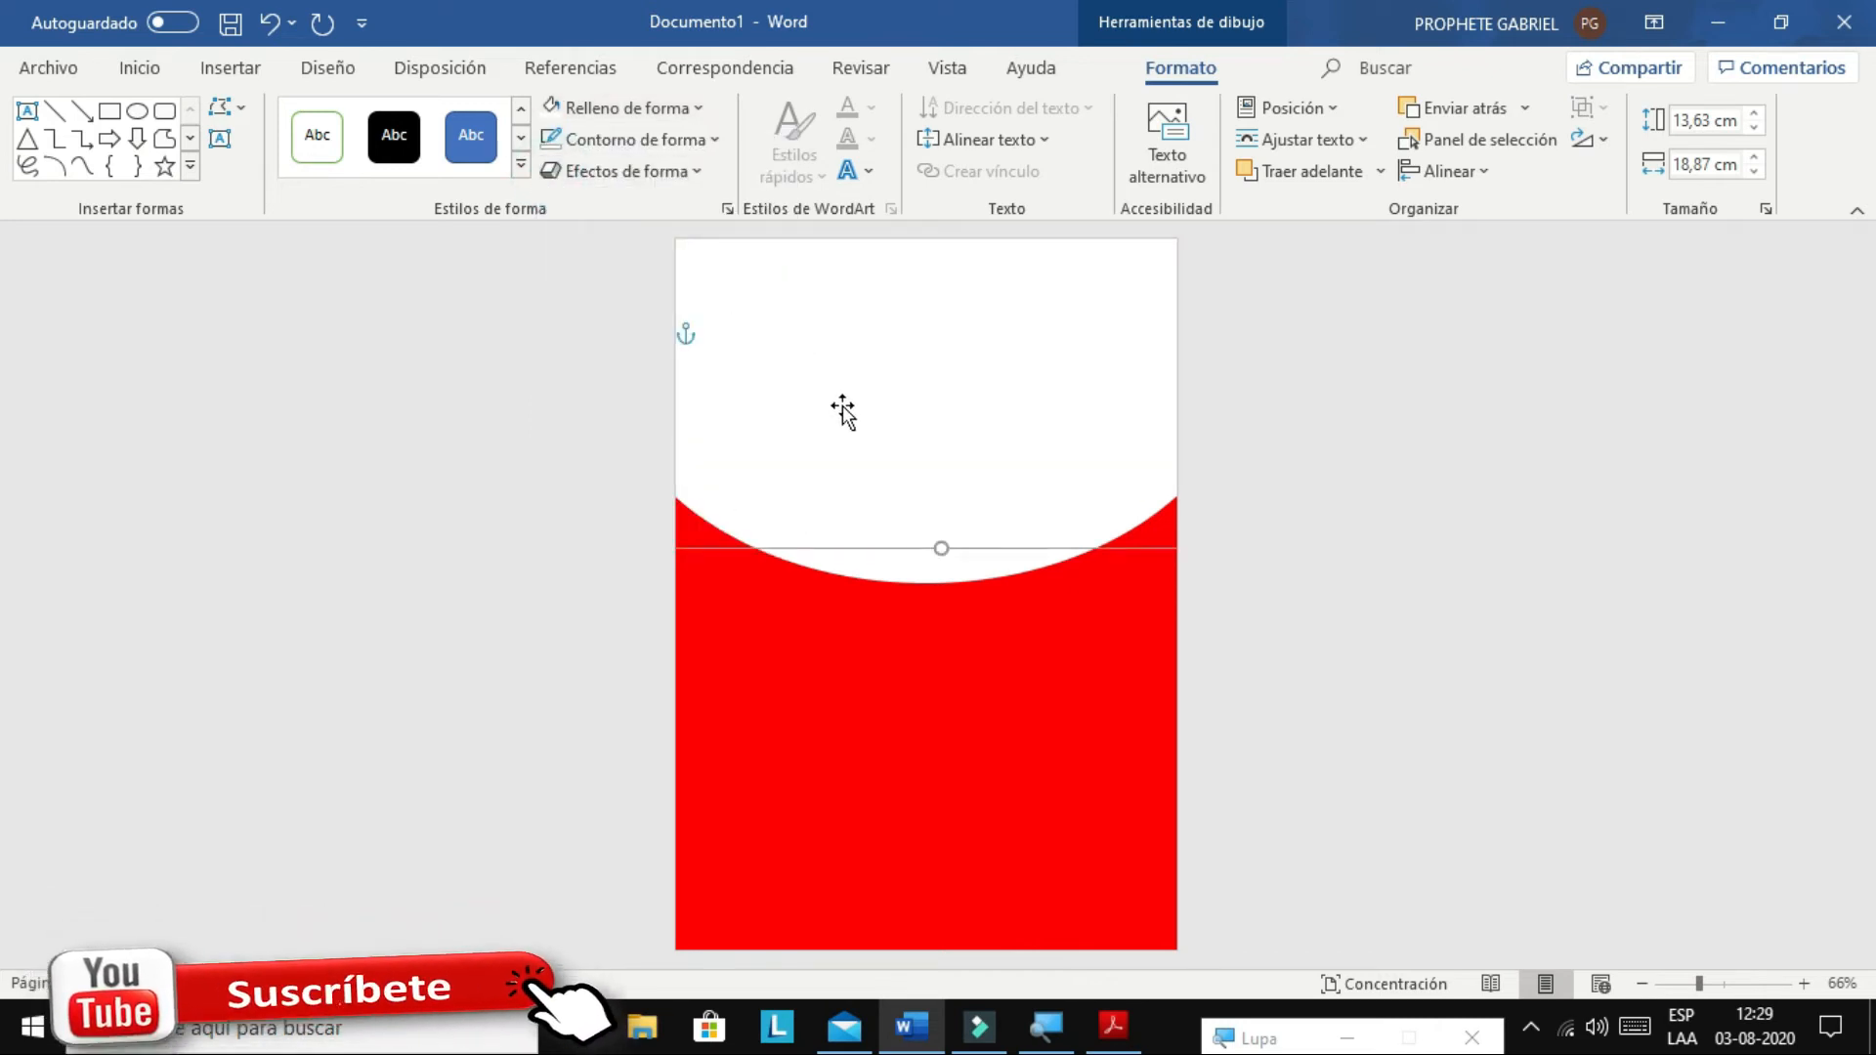
drag(863, 427, 858, 357)
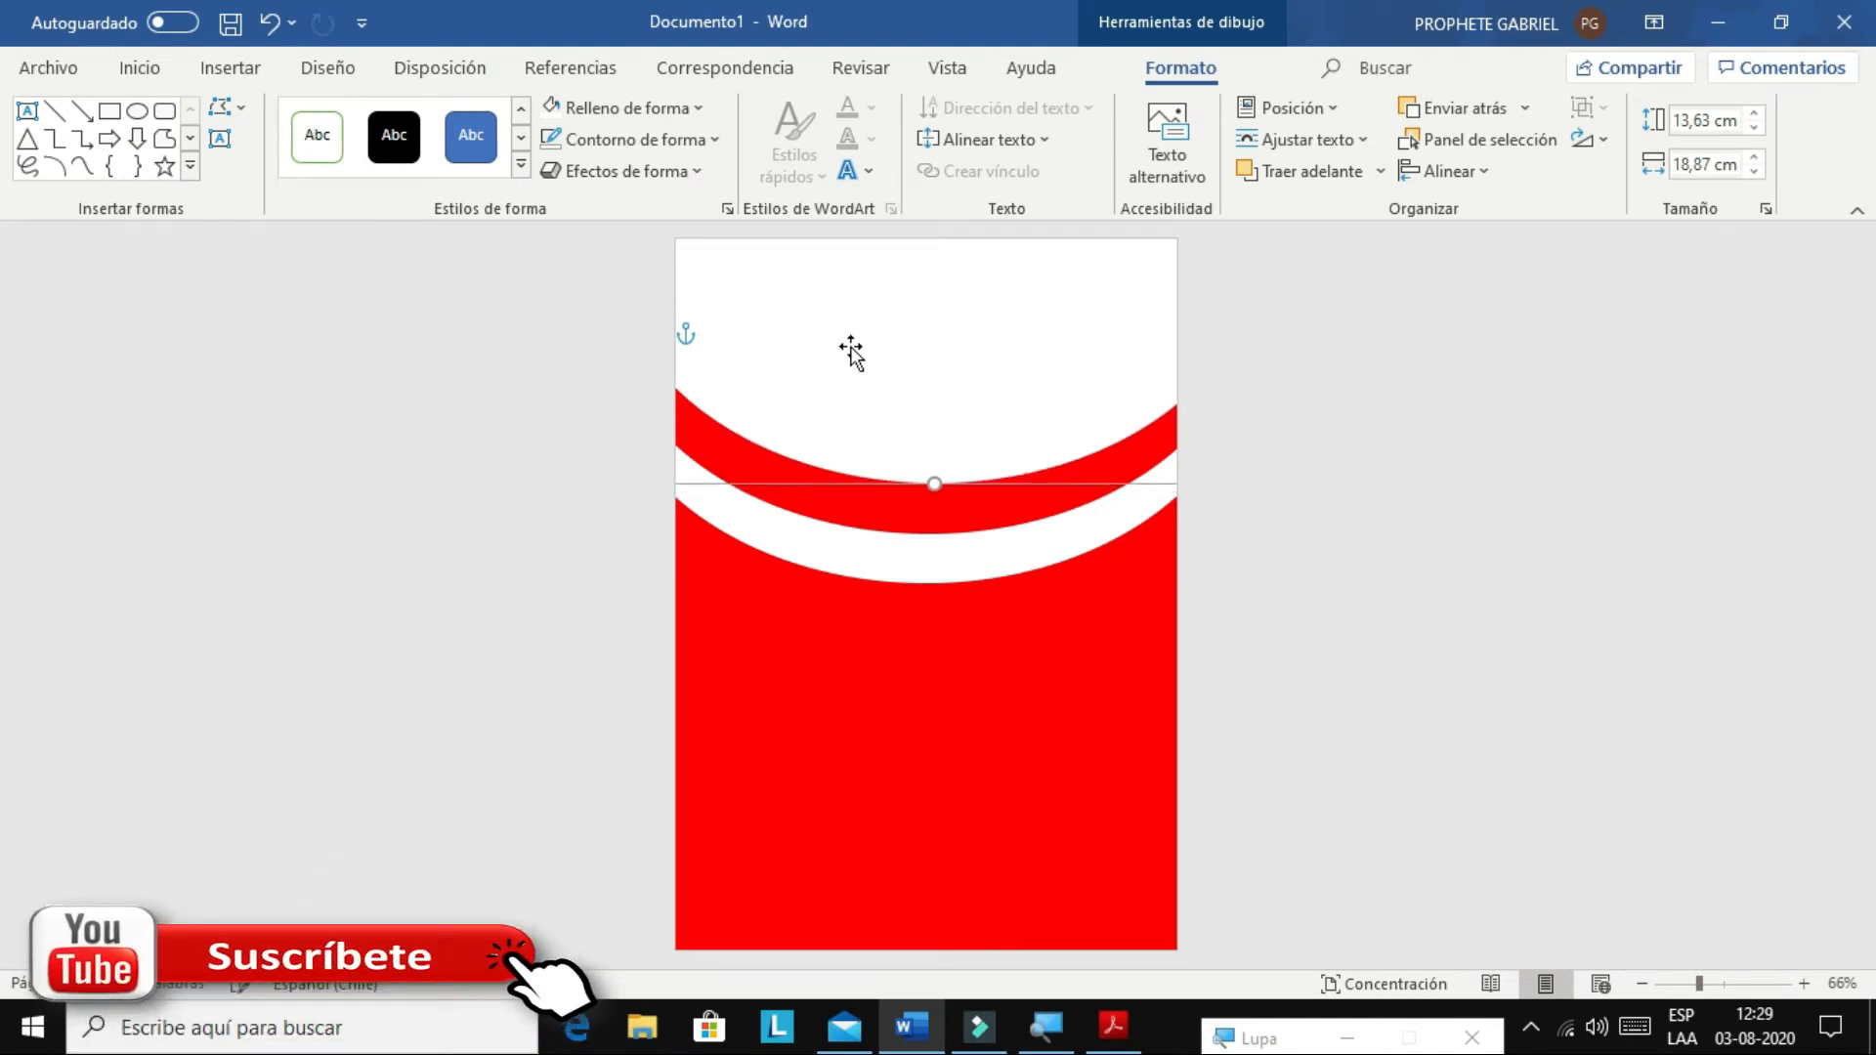